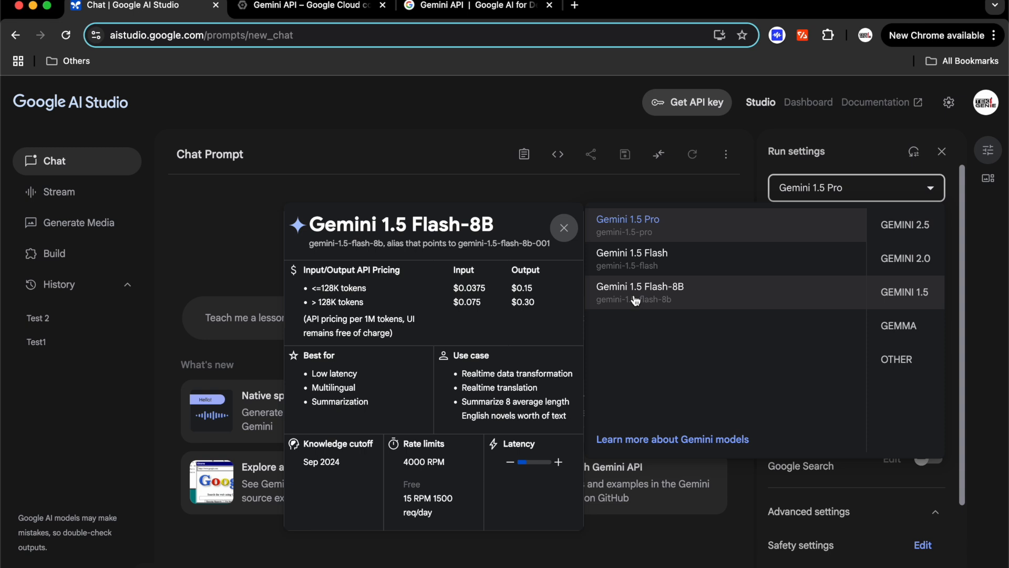
Dismiss the model dropdown, leaving Gemini 1.5 Pro (2,000,000 tokens, temperature 1) selected
left_click(650, 232)
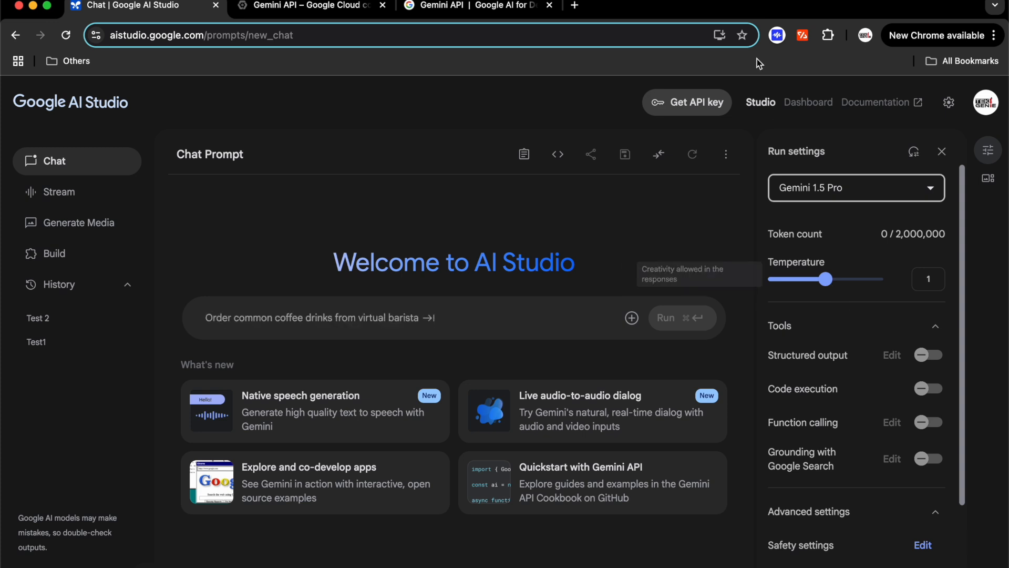
Paste the request to summarise the electric-vehicle paragraph in 5 bullet points and run it
left_click(312, 328)
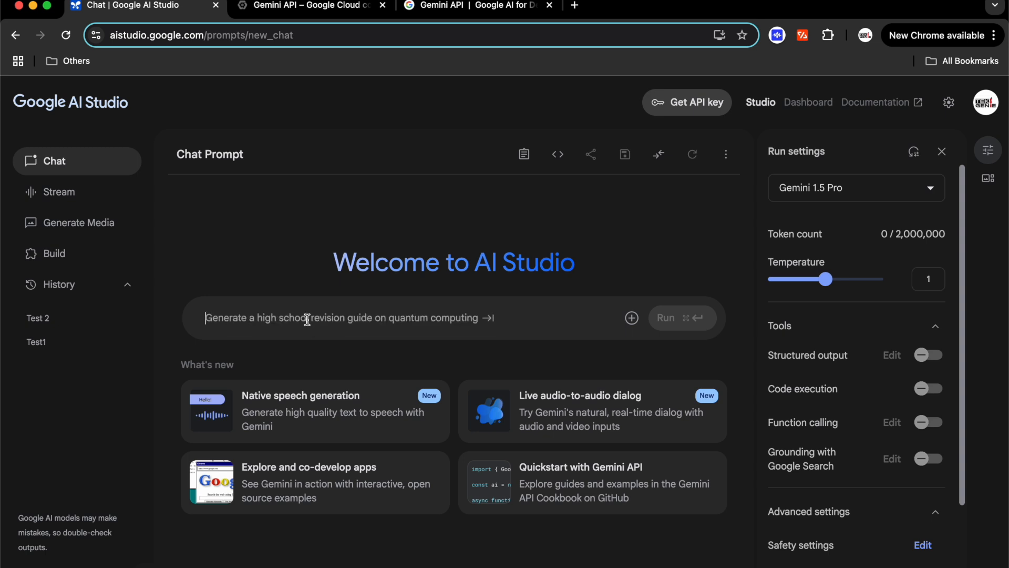
right_click(308, 319)
left_click(329, 420)
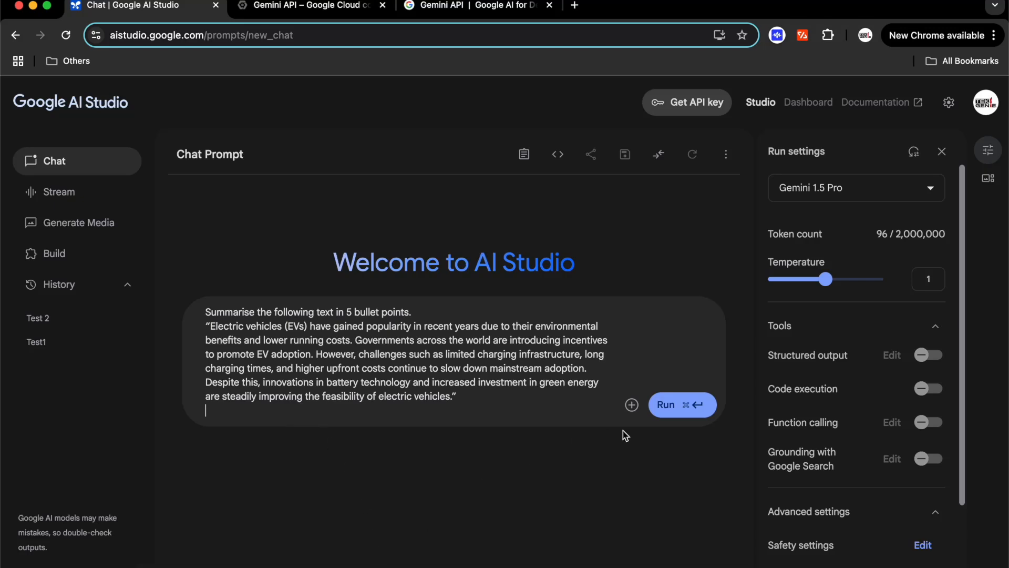
left_click(681, 412)
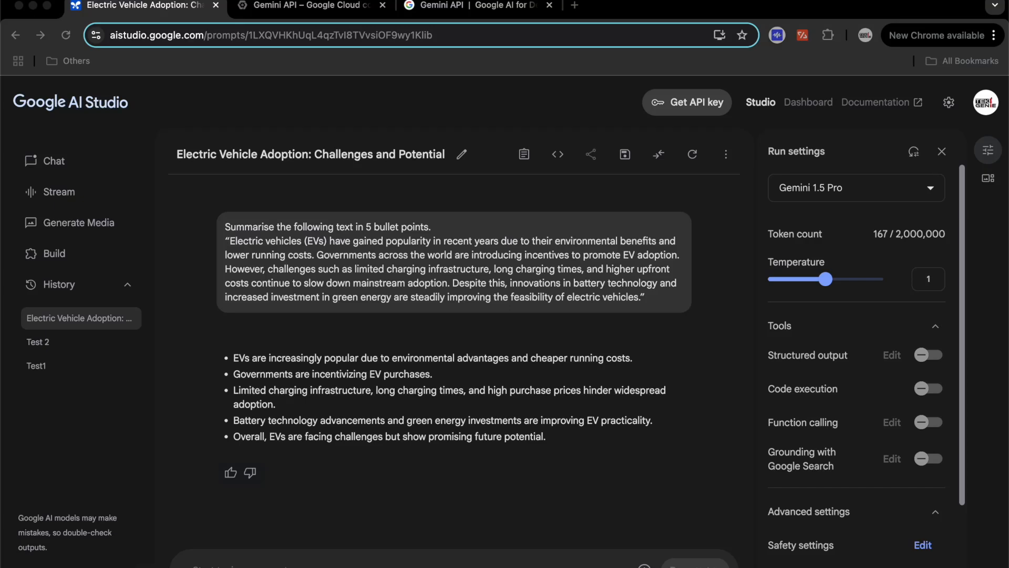
Paste the follow-up prompt asking for a short bedtime story about a cat who learns to fly
left_click(522, 563)
right_click(521, 563)
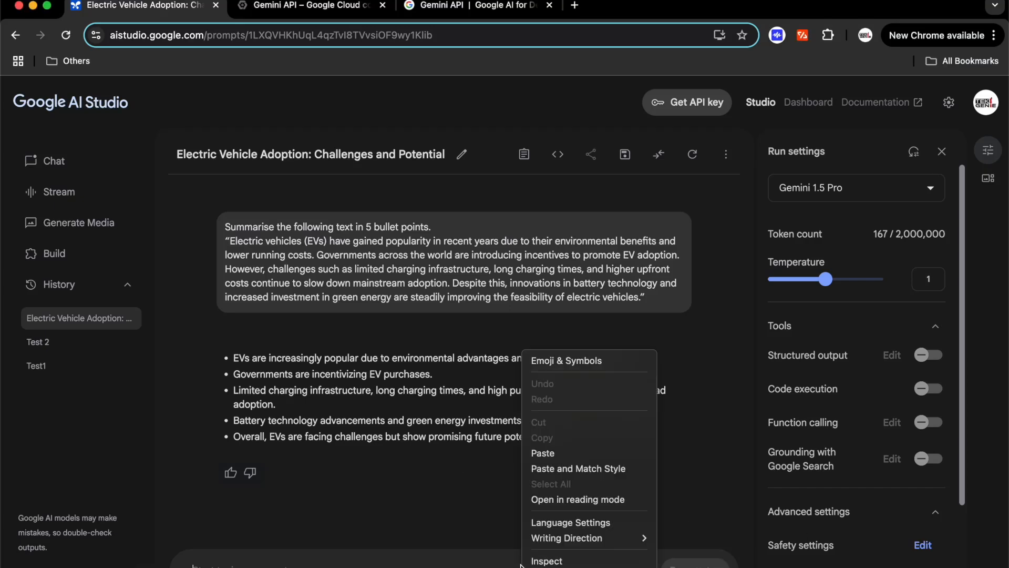
left_click(562, 458)
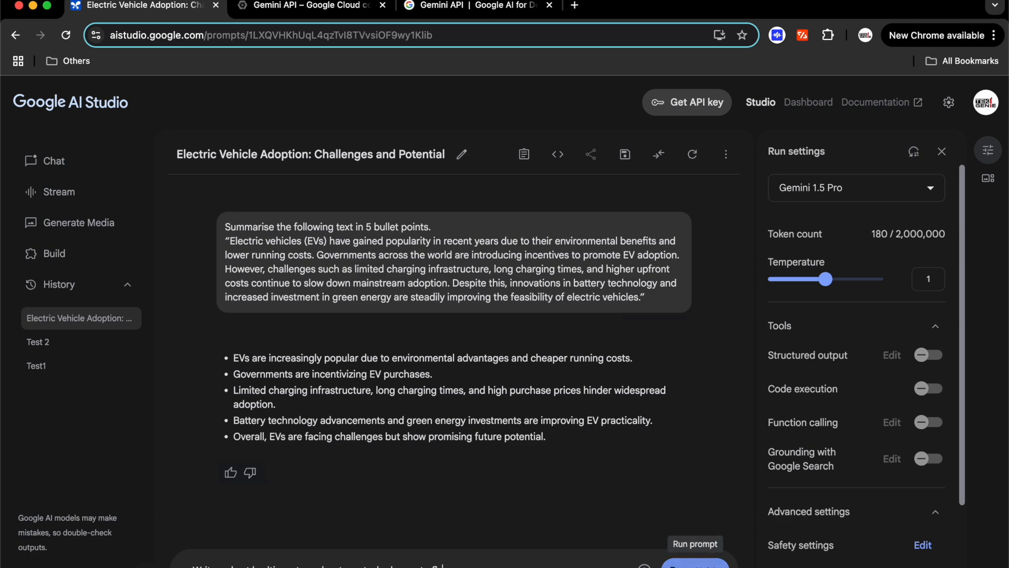
Run the flying-cat story prompt, then paste a request for a Python prime-checking function
left_click(689, 563)
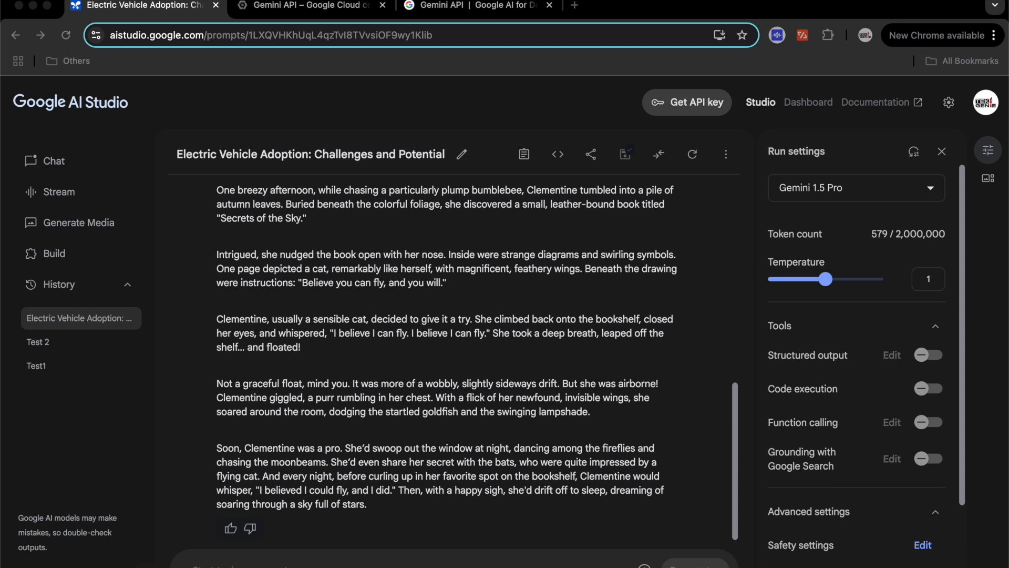
left_click(482, 565)
right_click(482, 565)
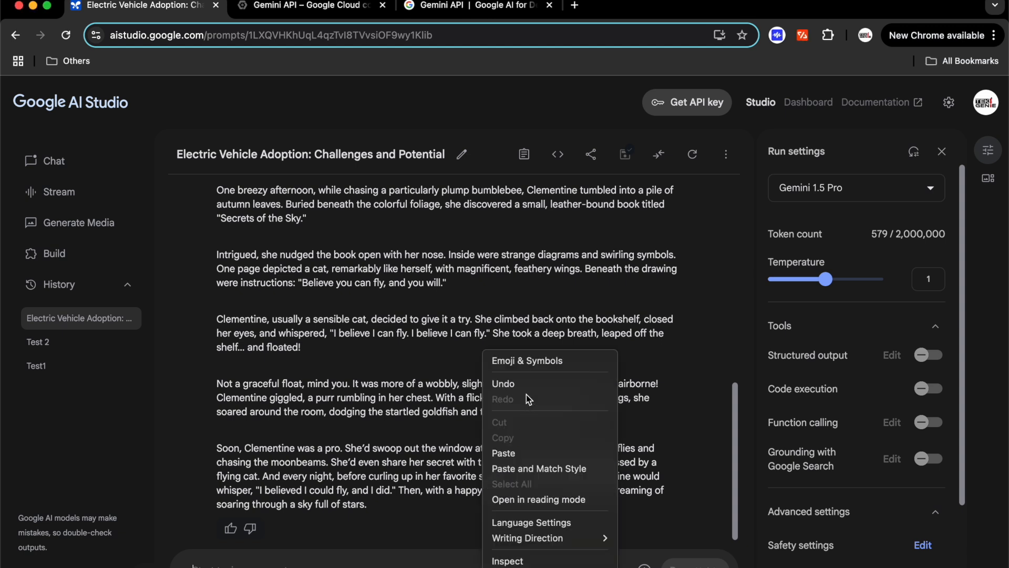
left_click(522, 453)
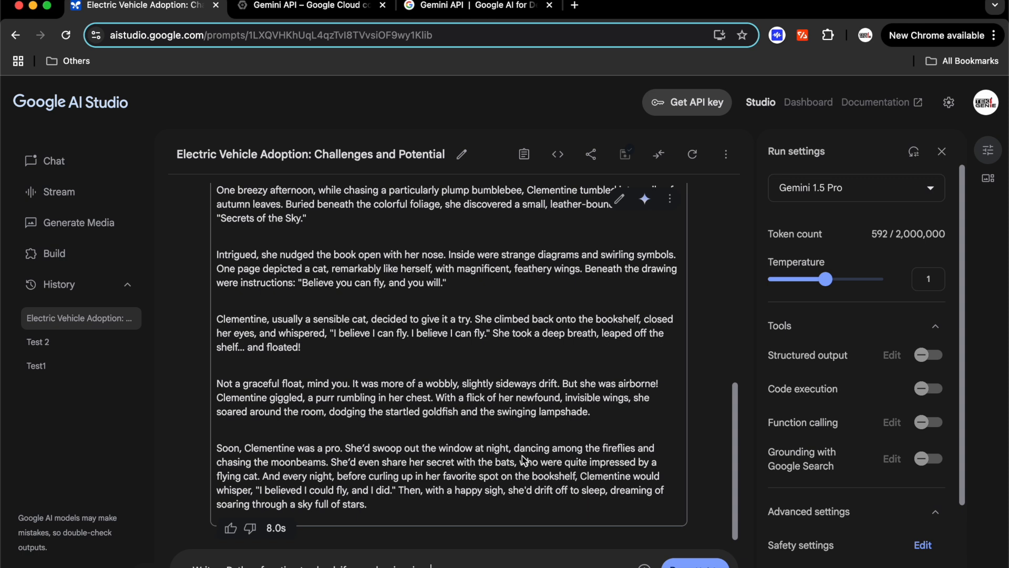
key("Return")
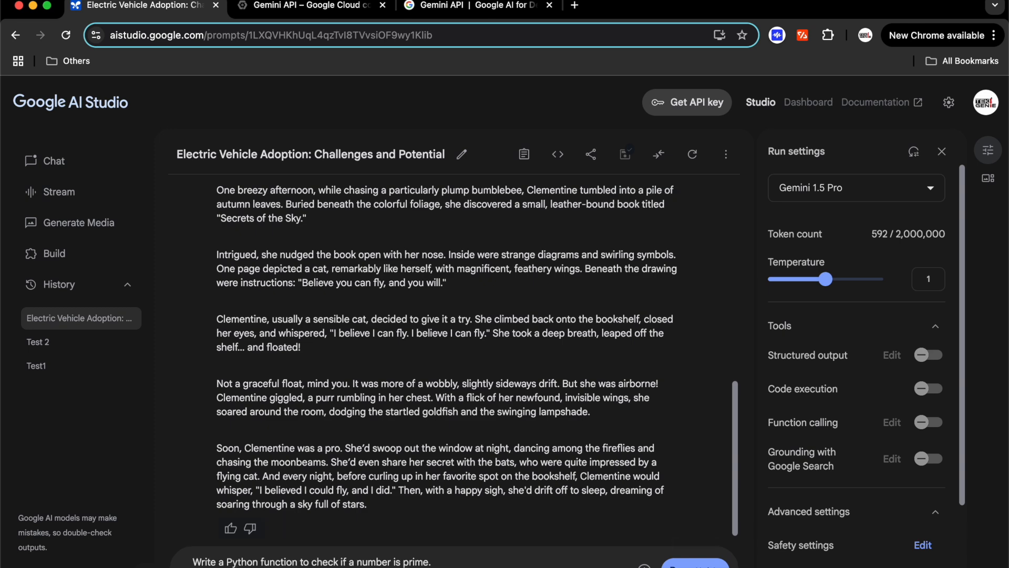
Send the prime-checking request and review Gemini's is_prime function reply
left_click(695, 562)
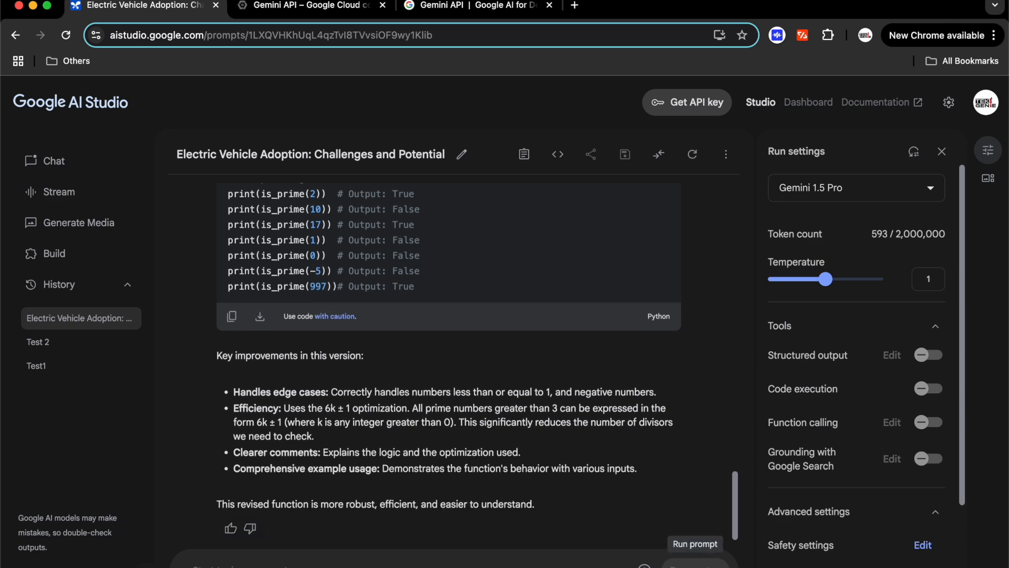
scroll(454, 368, "up", 6)
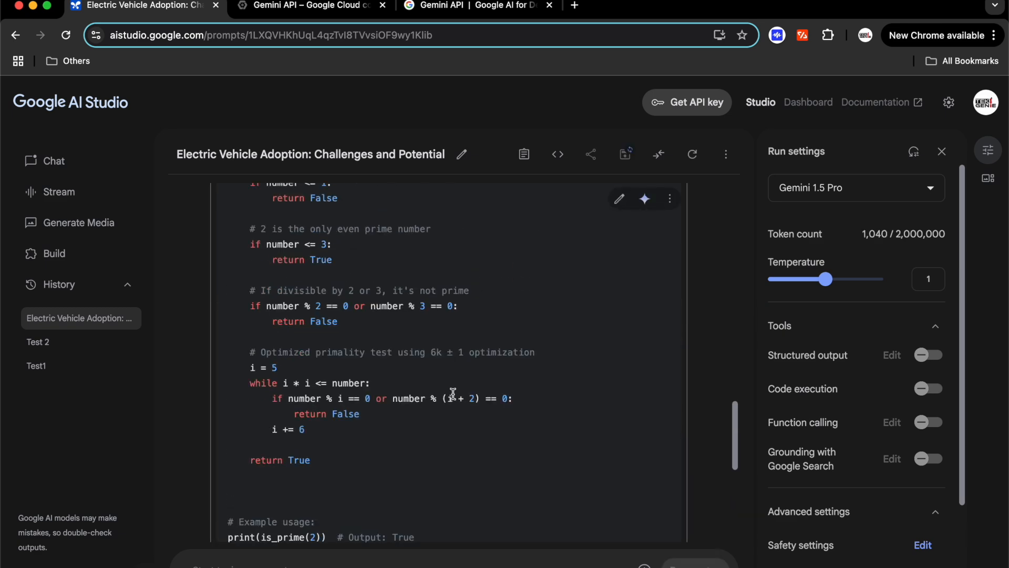
scroll(453, 394, "up", 3)
scroll(453, 393, "down", 10)
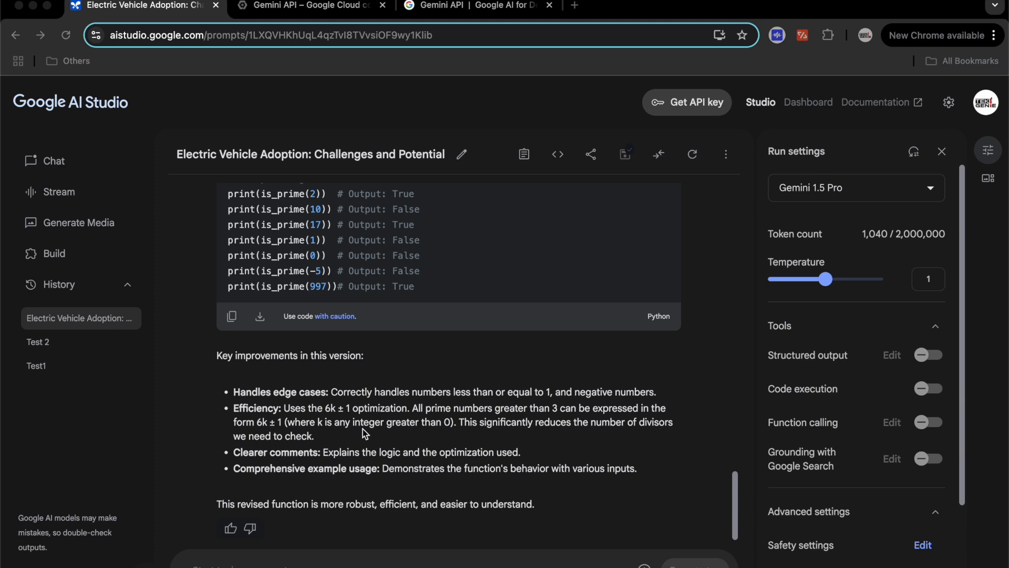
scroll(365, 434, "up", 5)
scroll(365, 434, "down", 4)
scroll(365, 434, "up", 5)
scroll(365, 434, "up", 2)
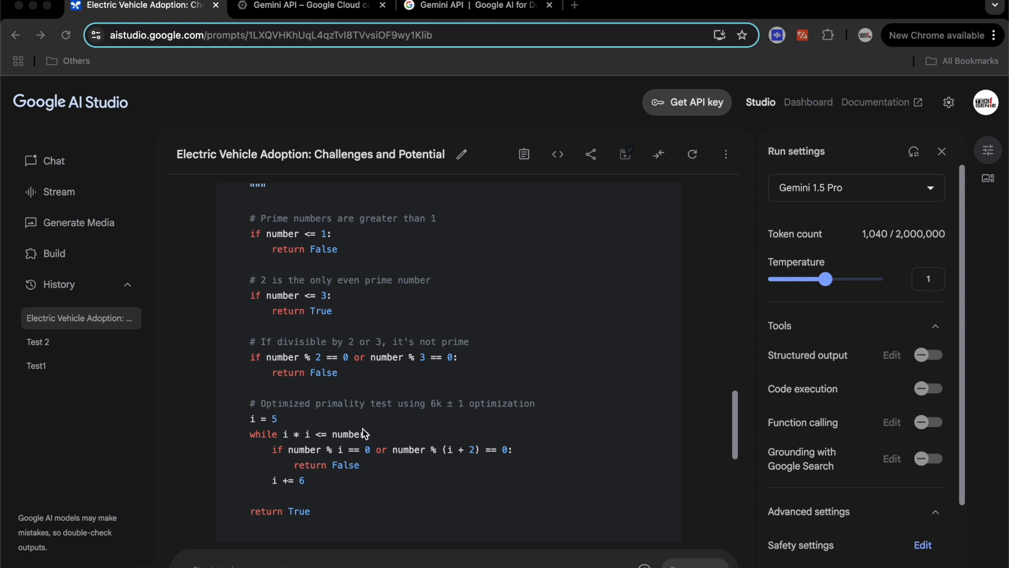
scroll(365, 434, "down", 2)
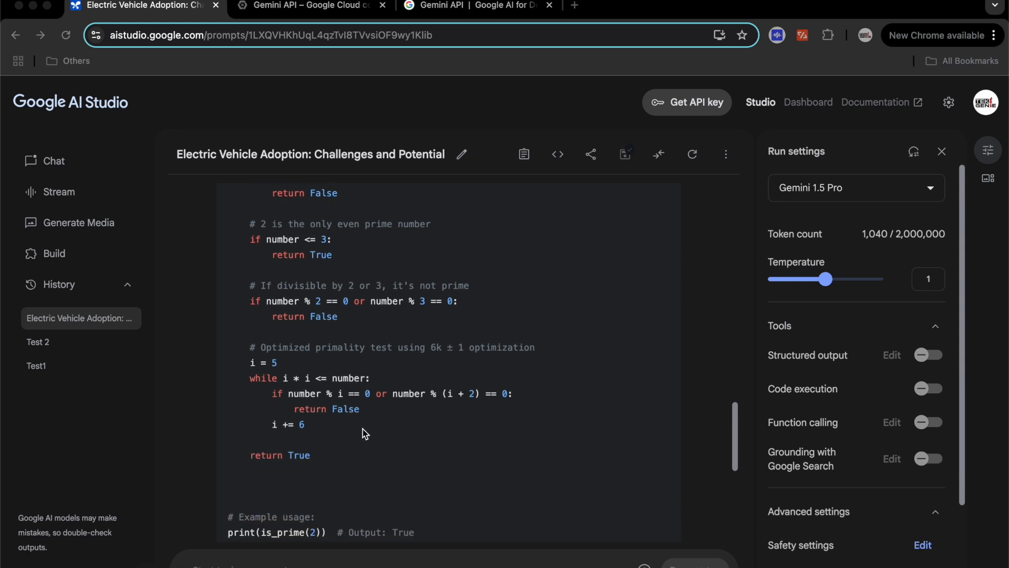
scroll(365, 434, "down", 2)
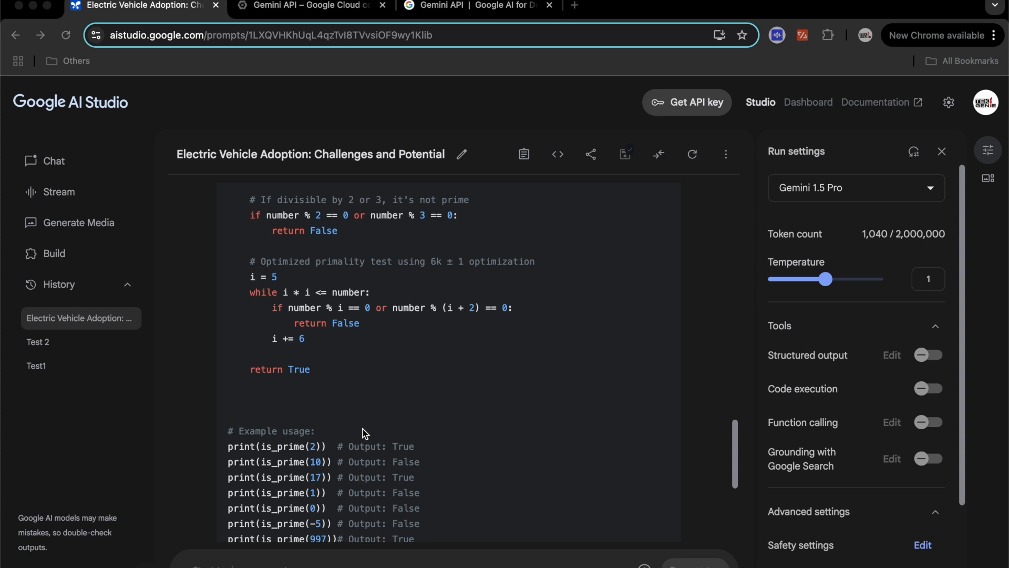
scroll(351, 466, "down", 5)
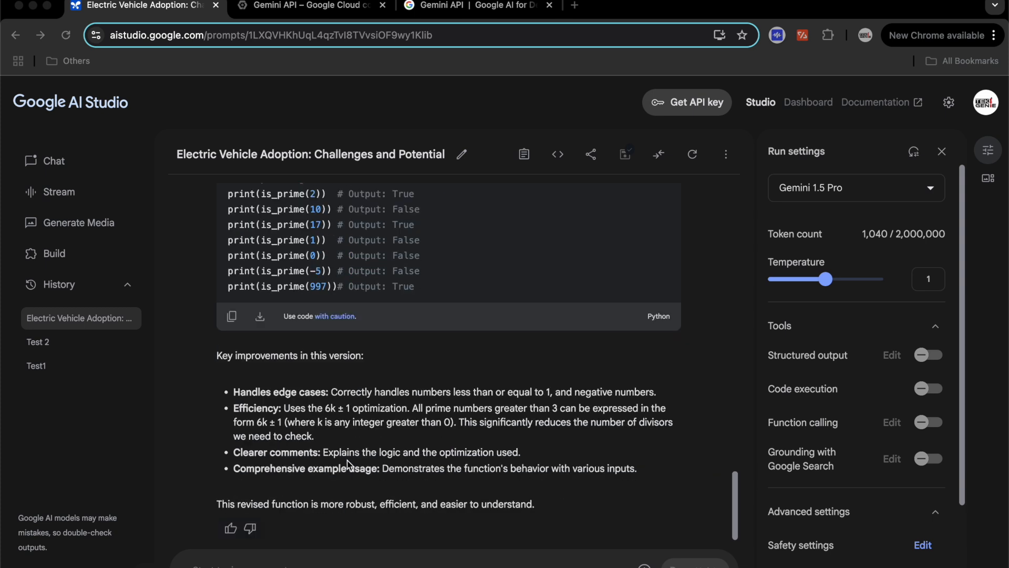
Paste a request asking Gemini to explain each is_prime line for a beginner
left_click(328, 566)
right_click(511, 561)
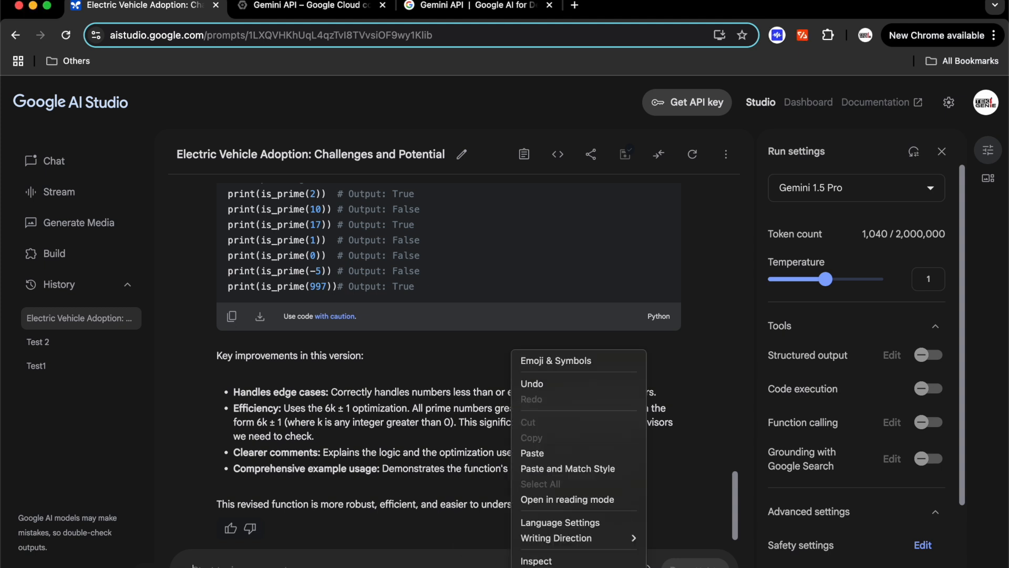
left_click(547, 451)
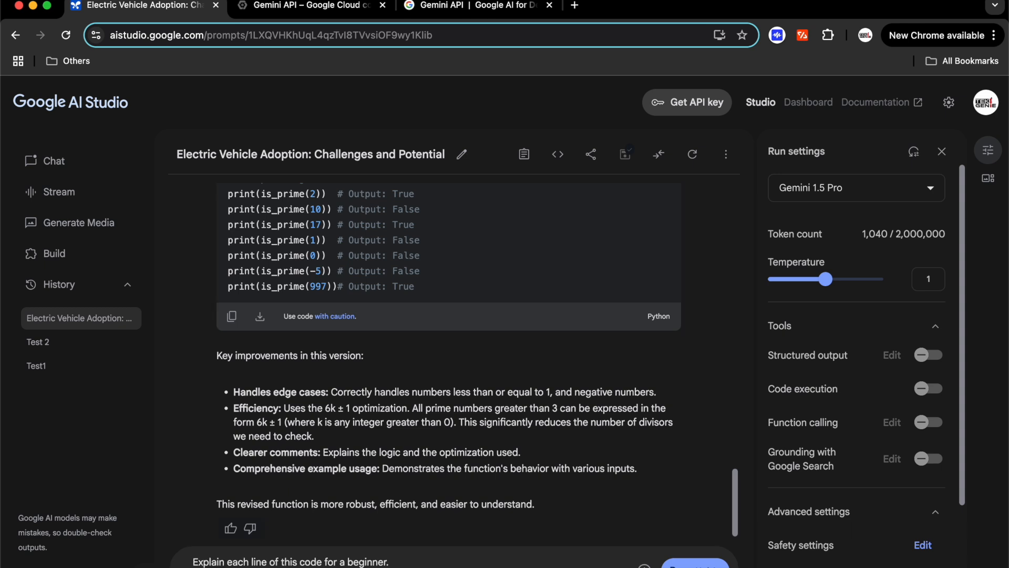
Submit the line-by-line explanation request and let the 13-point beginner answer finish
left_click(695, 563)
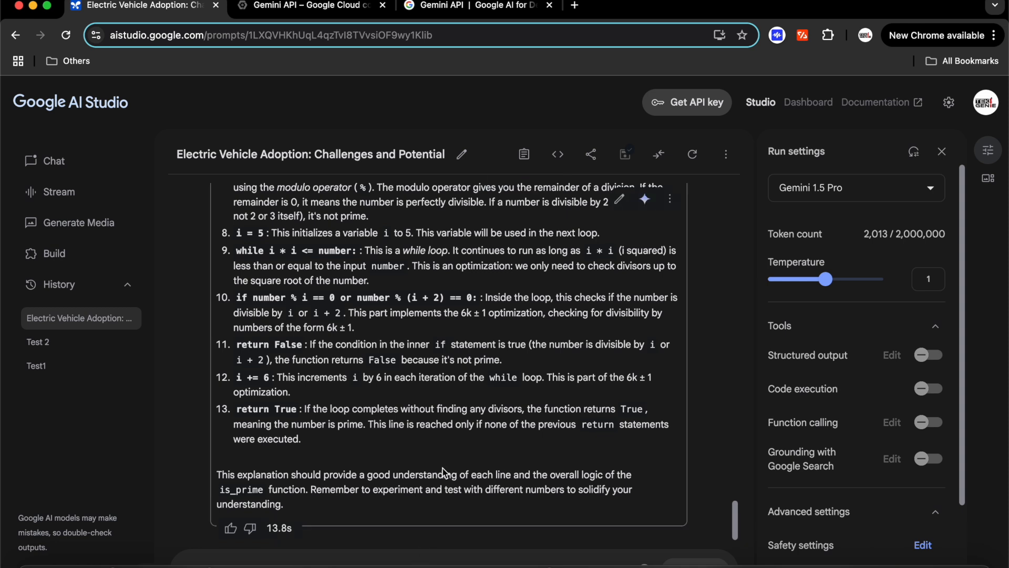
Clear the conversation and confirm, resetting the token count to 0 / 2,000,000
left_click(703, 158)
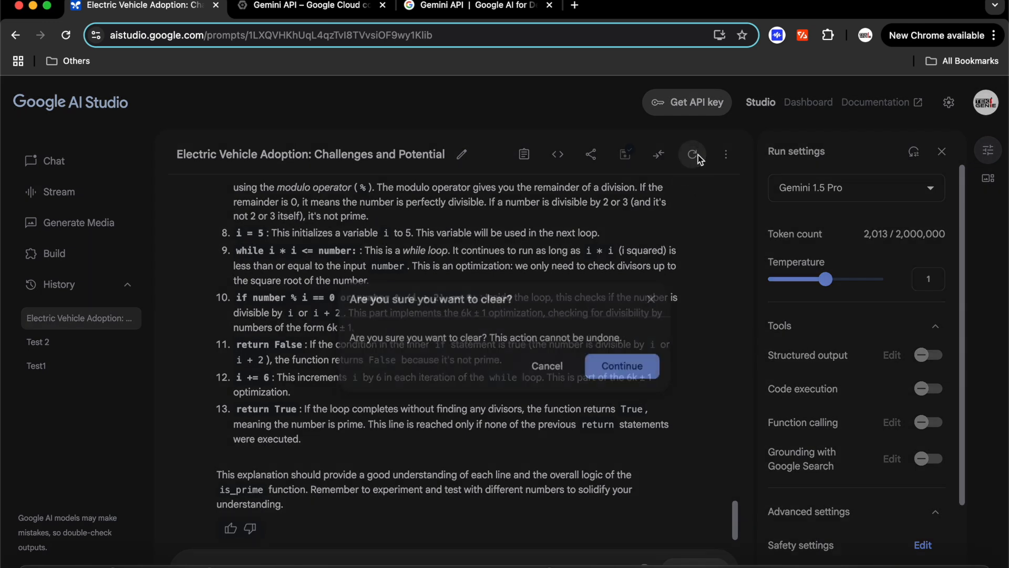
left_click(631, 365)
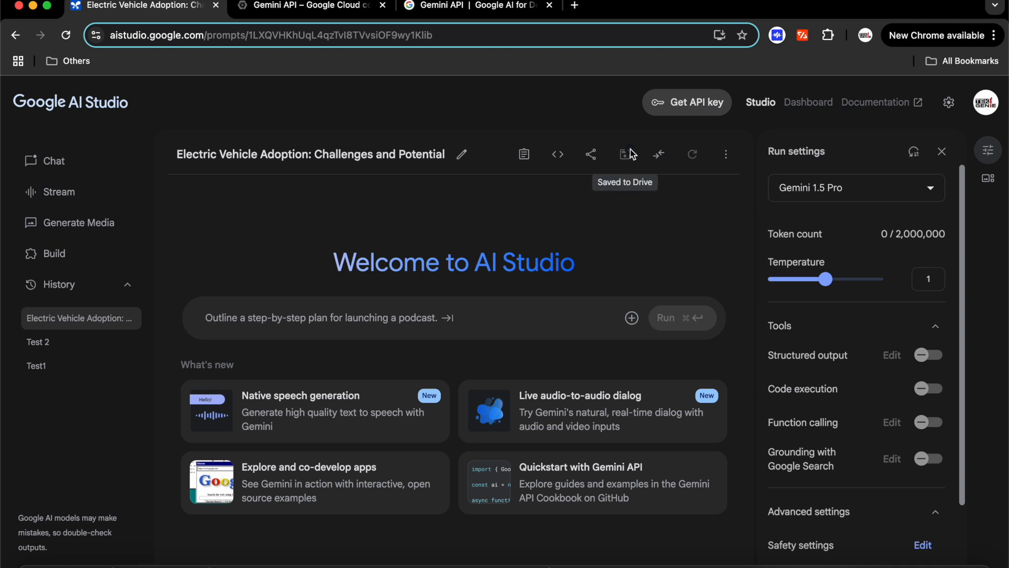
left_click(596, 157)
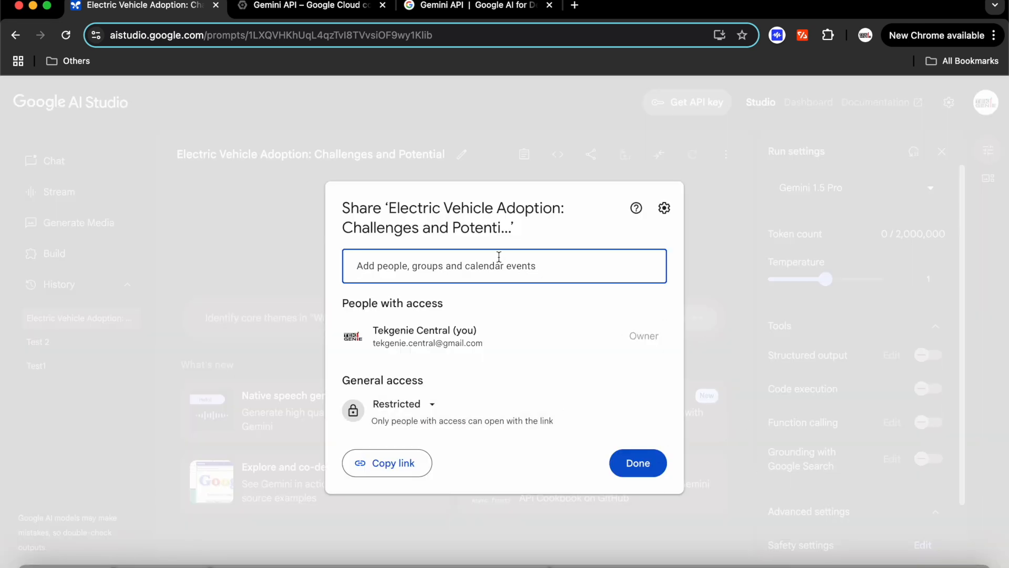
left_click(638, 463)
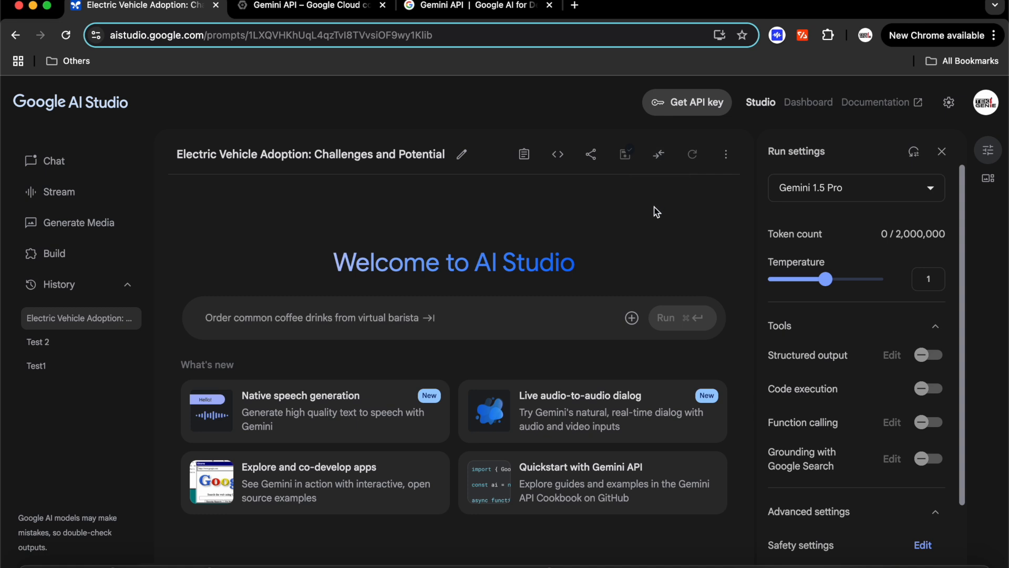
left_click(726, 154)
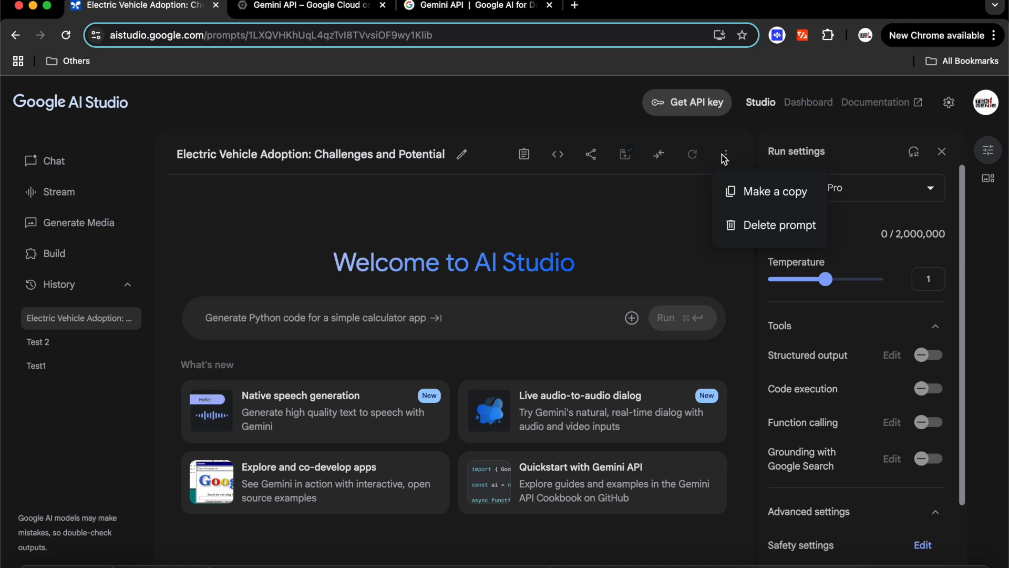
left_click(603, 220)
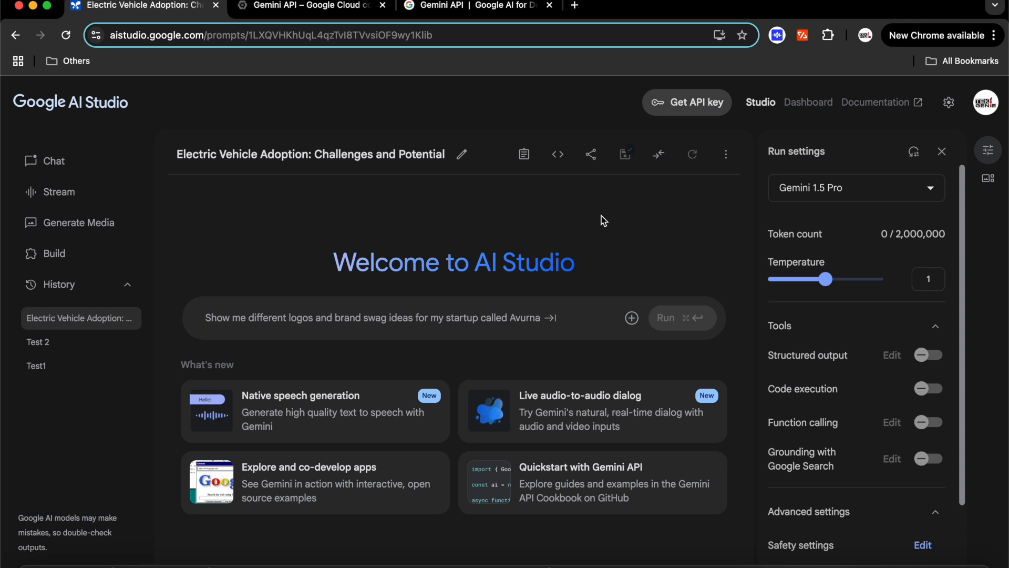
left_click(477, 314)
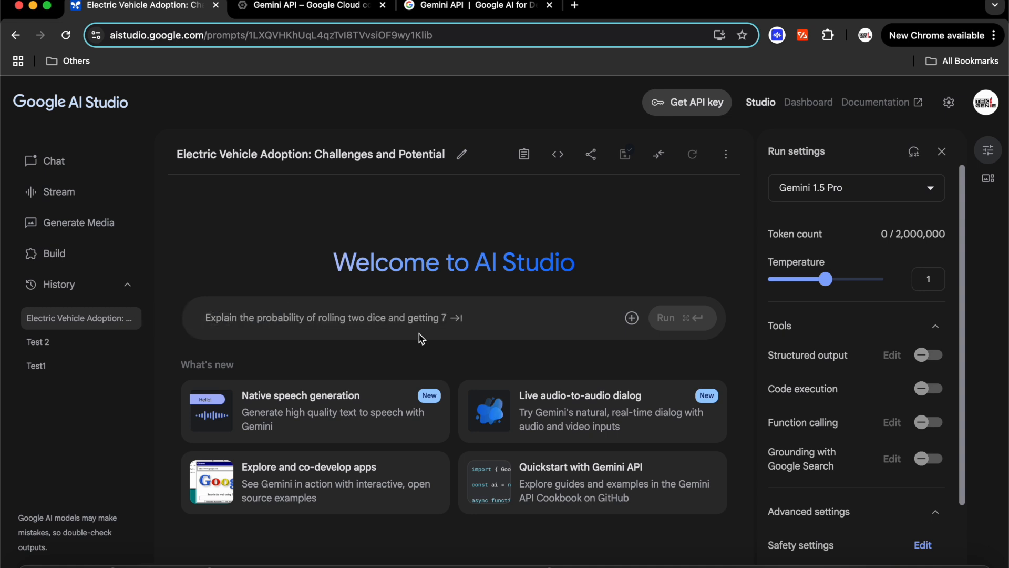
Turn on Compare mode with two Gemini 1.5 Pro panels and open the right panel's model list
left_click(661, 157)
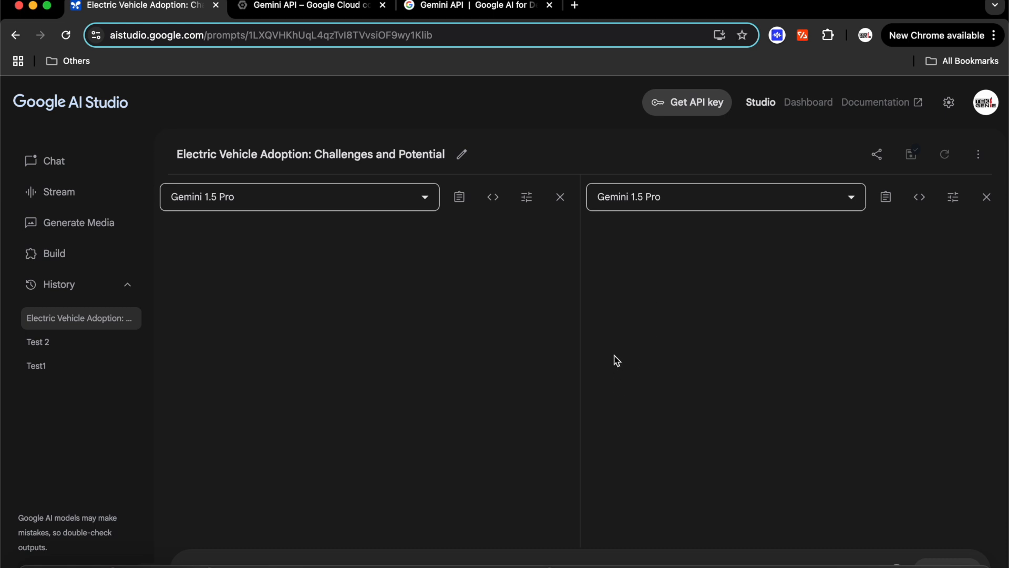
mouse_move(704, 560)
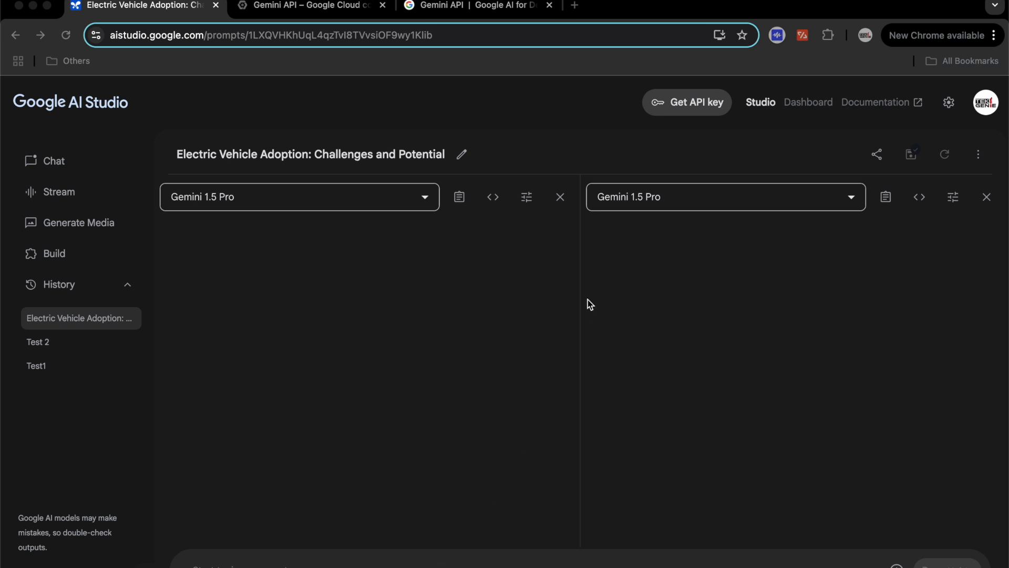
left_click(680, 200)
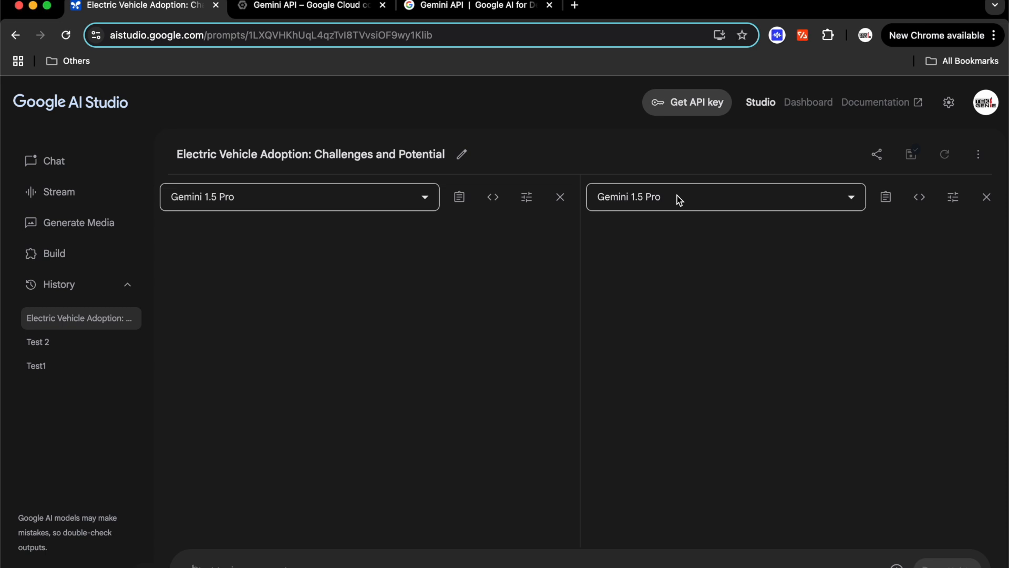
left_click(679, 200)
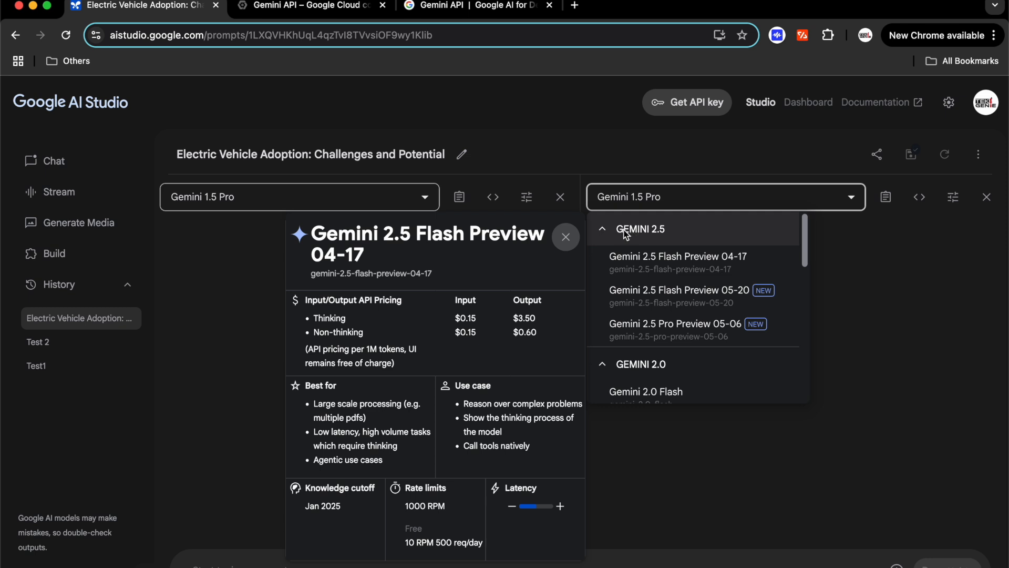
Choose Gemini 2.5 Pro Preview 05-06 for the right panel and dismiss the stray context menu
left_click(658, 331)
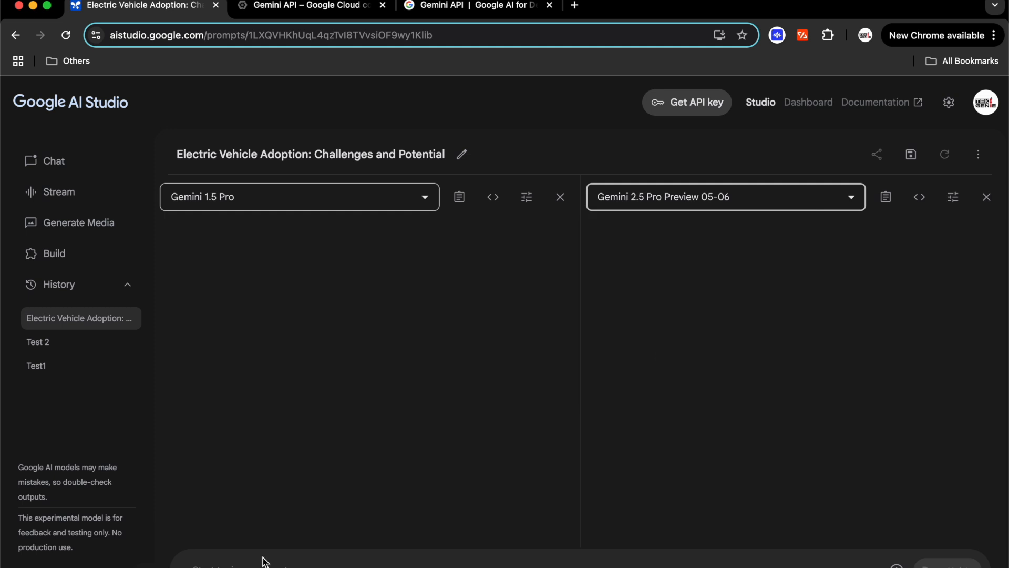
left_click(193, 565)
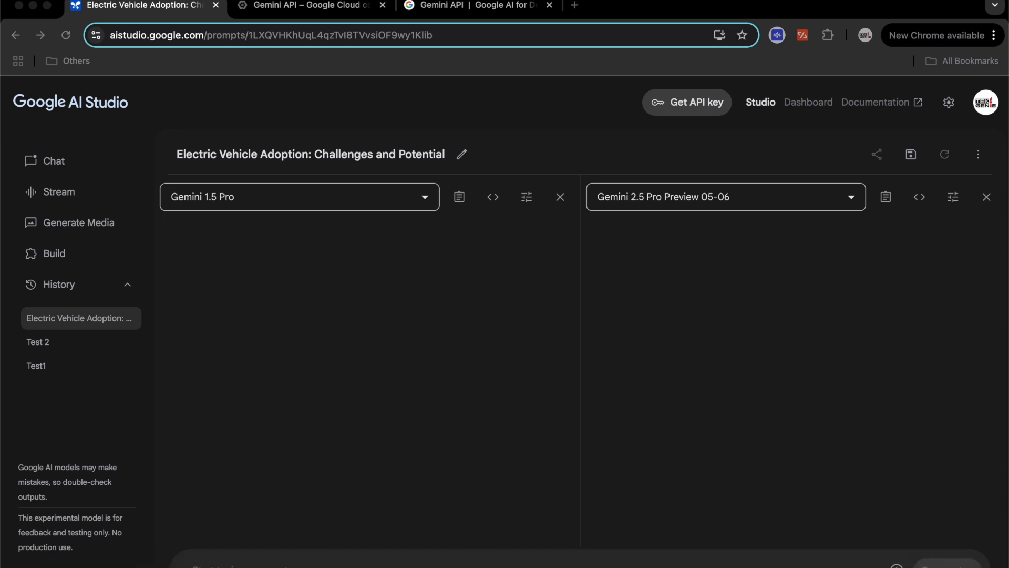
left_click(309, 563)
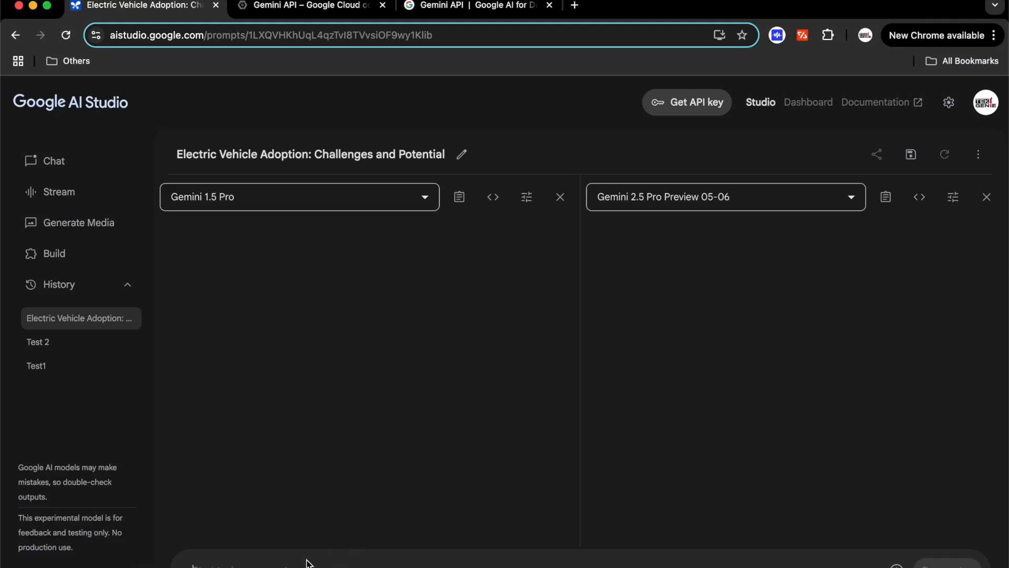
right_click(309, 562)
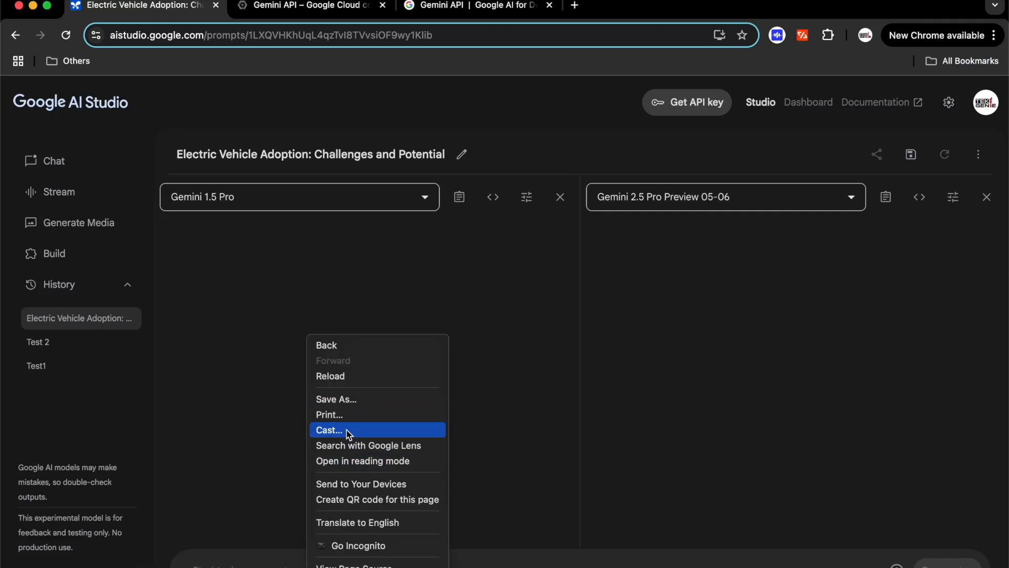
left_click(222, 562)
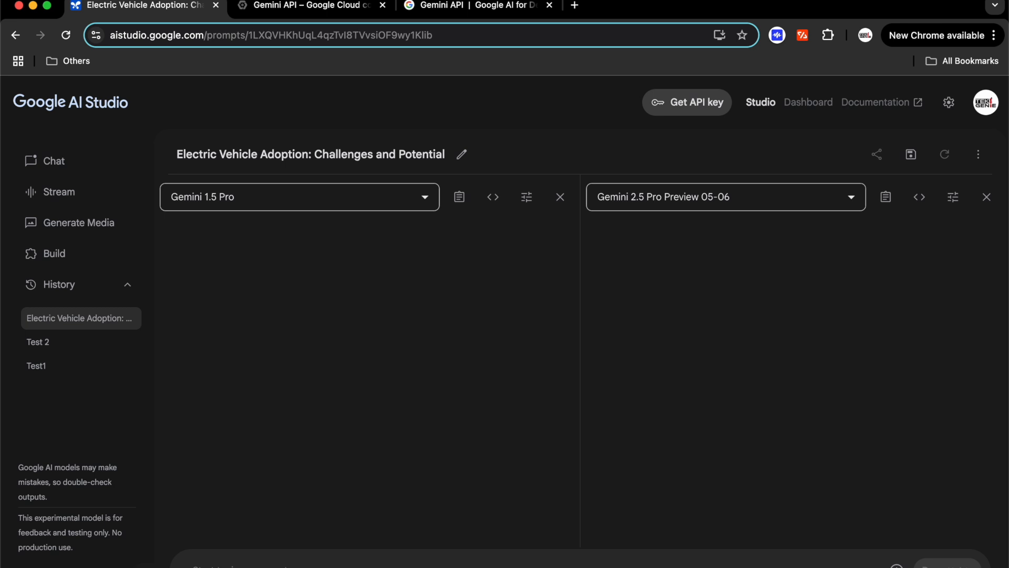
scroll(983, 560, "down", 2)
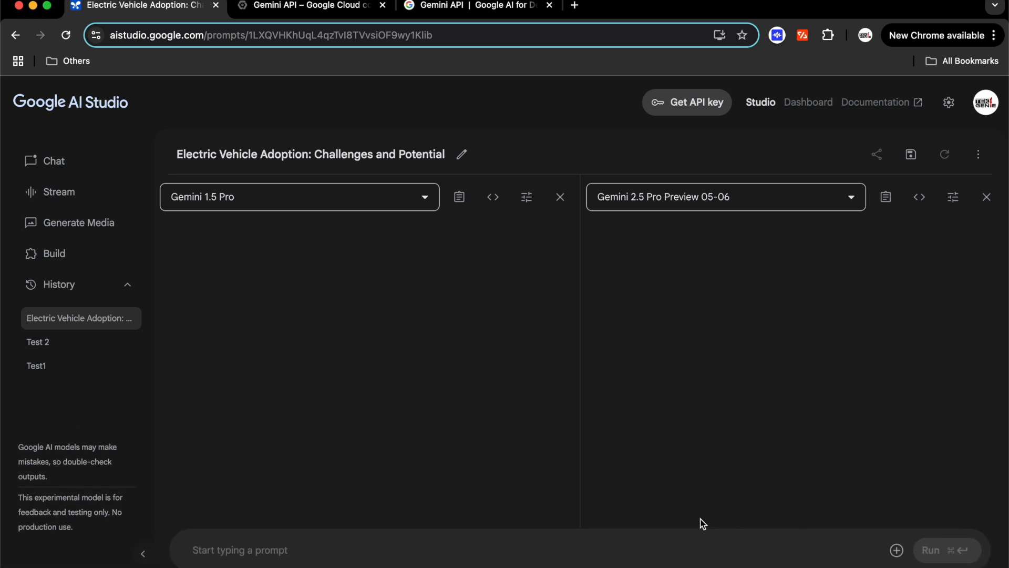
Paste the remote-work pros-and-cons business question and run it on both models
right_click(525, 543)
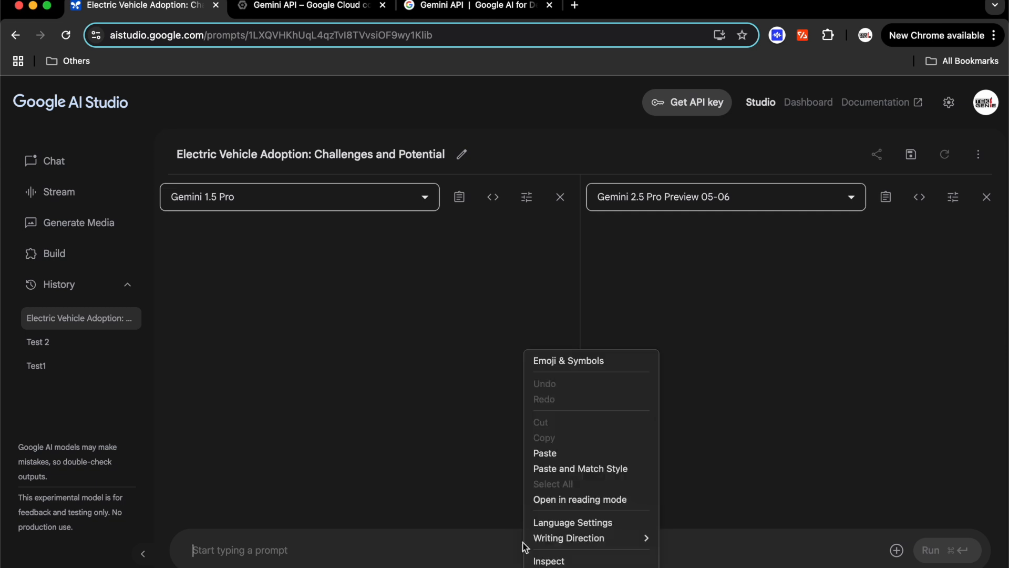
left_click(582, 459)
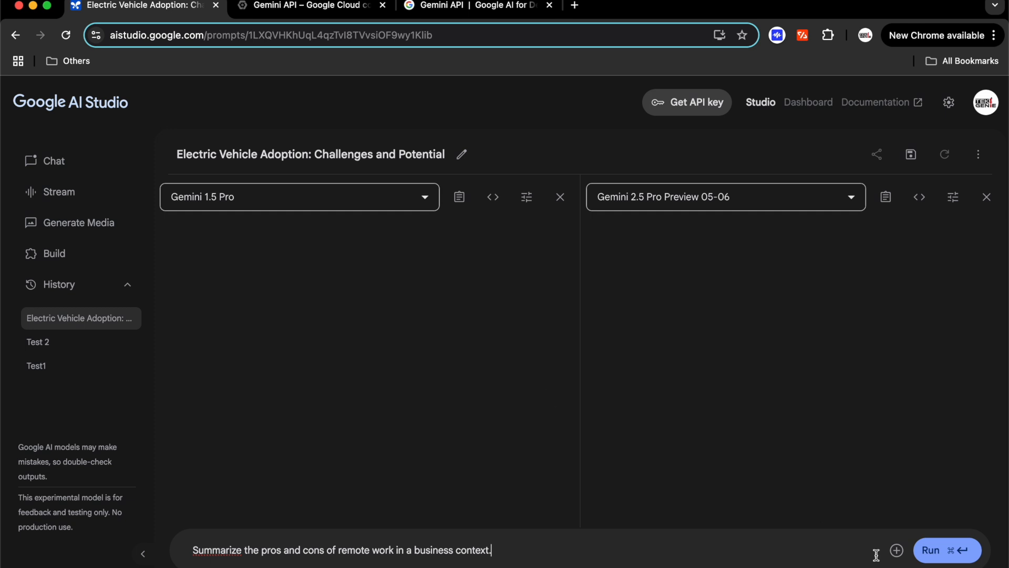
left_click(943, 550)
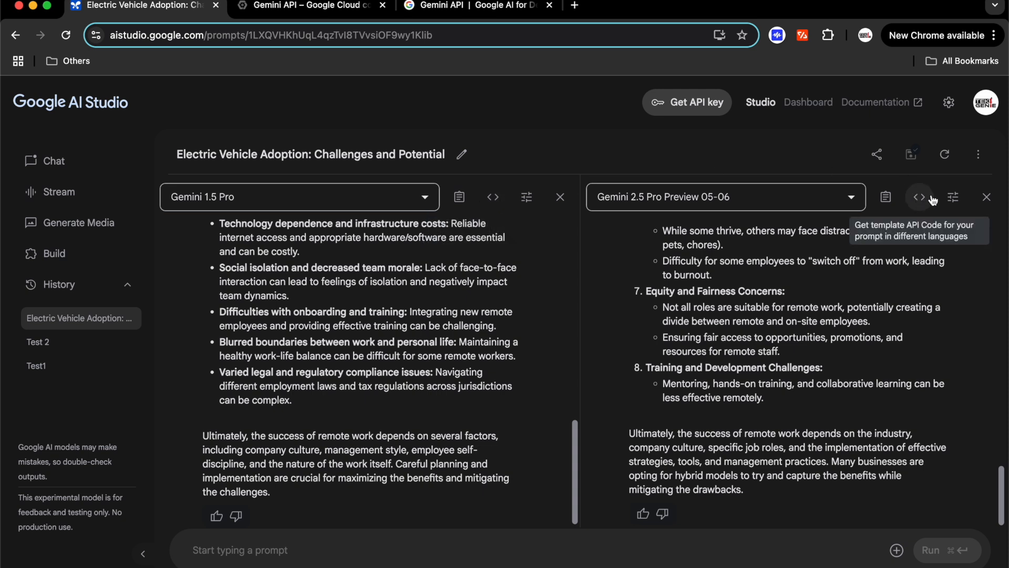
Start a new chat with the system instruction 'Use Aggressive tone'
left_click(80, 163)
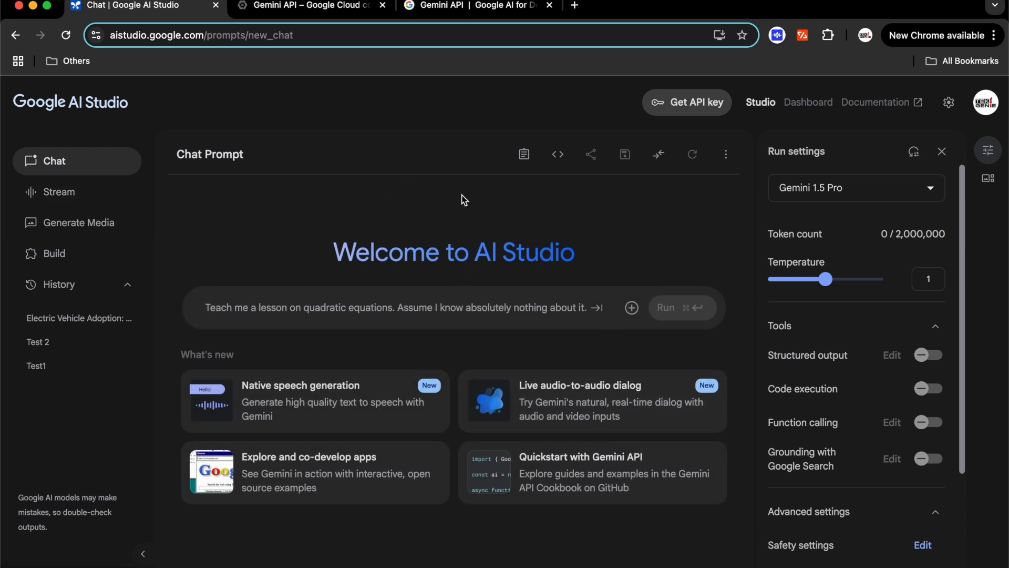
left_click(530, 160)
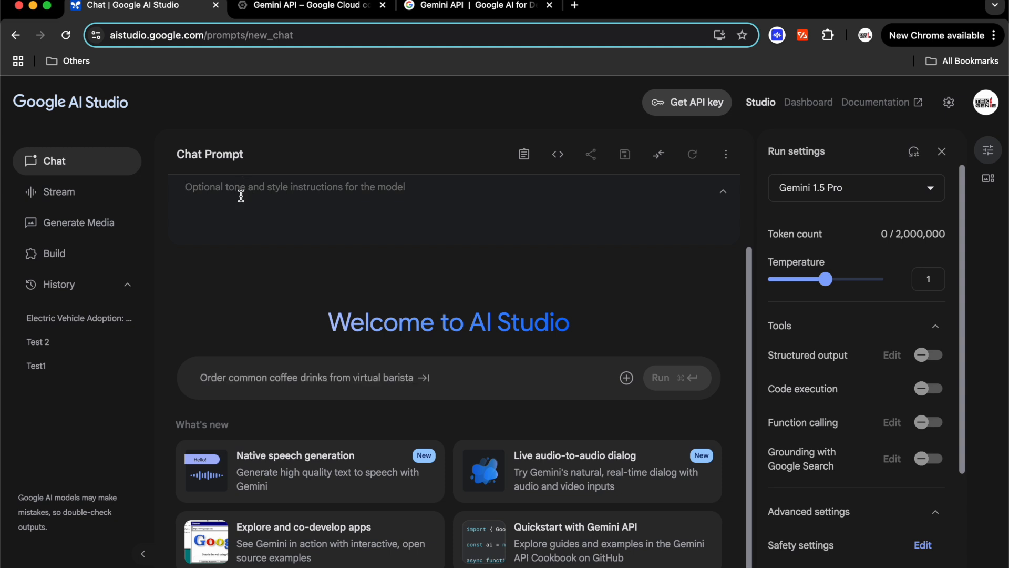
type("Use Ag")
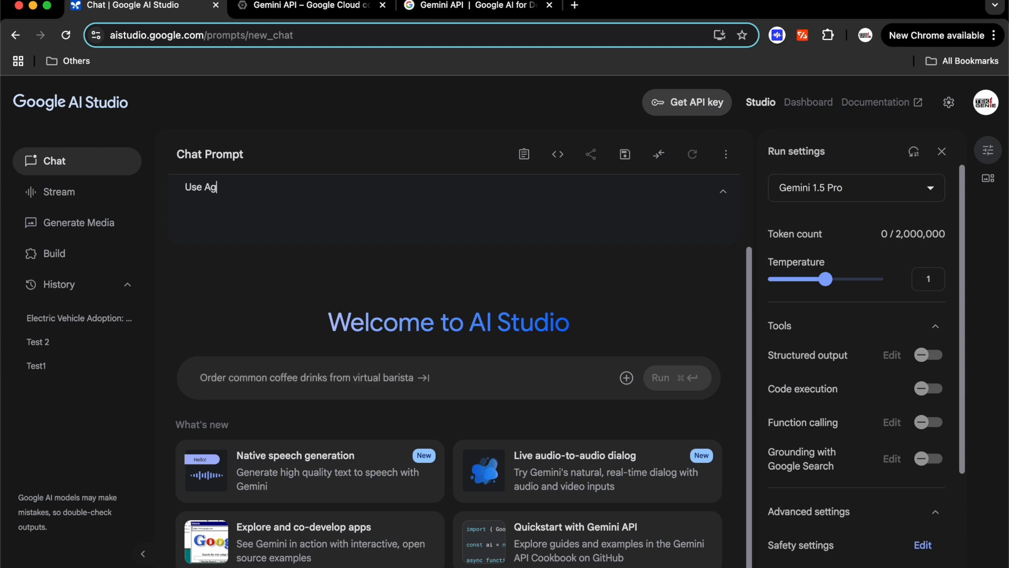
type("gressive Ton")
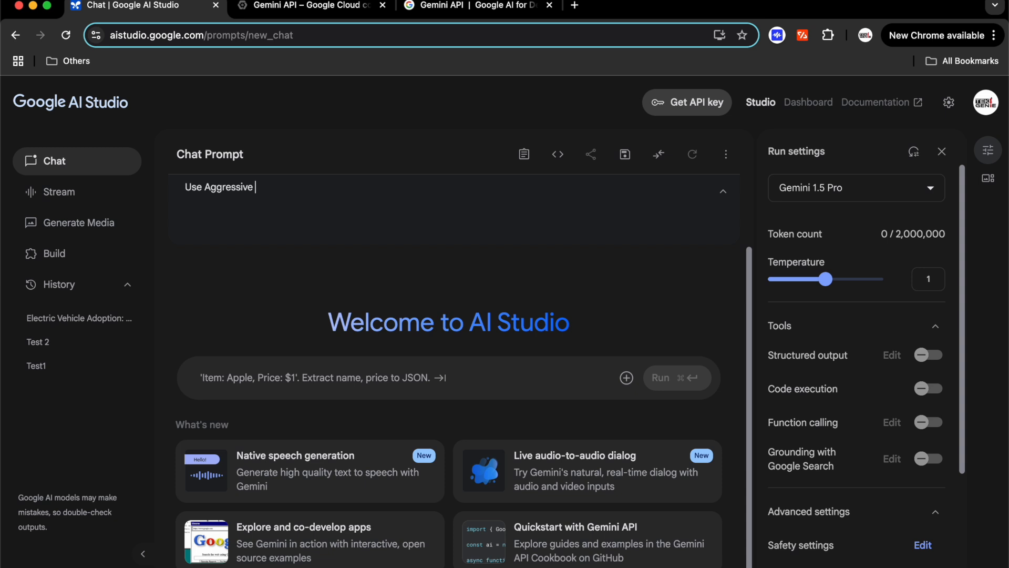
key("BackSpace")
key("BackSpace")
key("BackSpace")
type("tone")
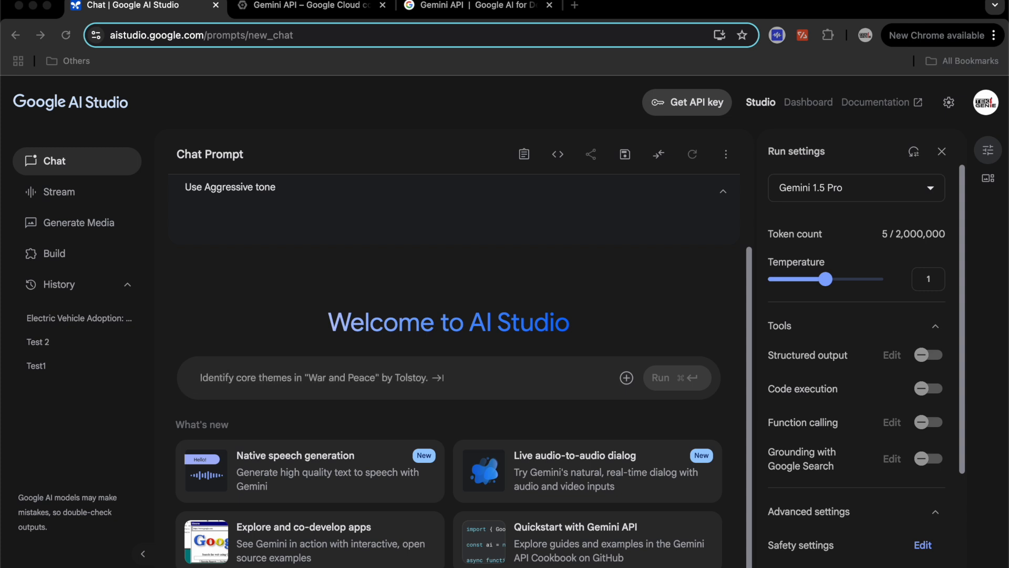
Paste the London weather question, append 'today', and run it
left_click(322, 383)
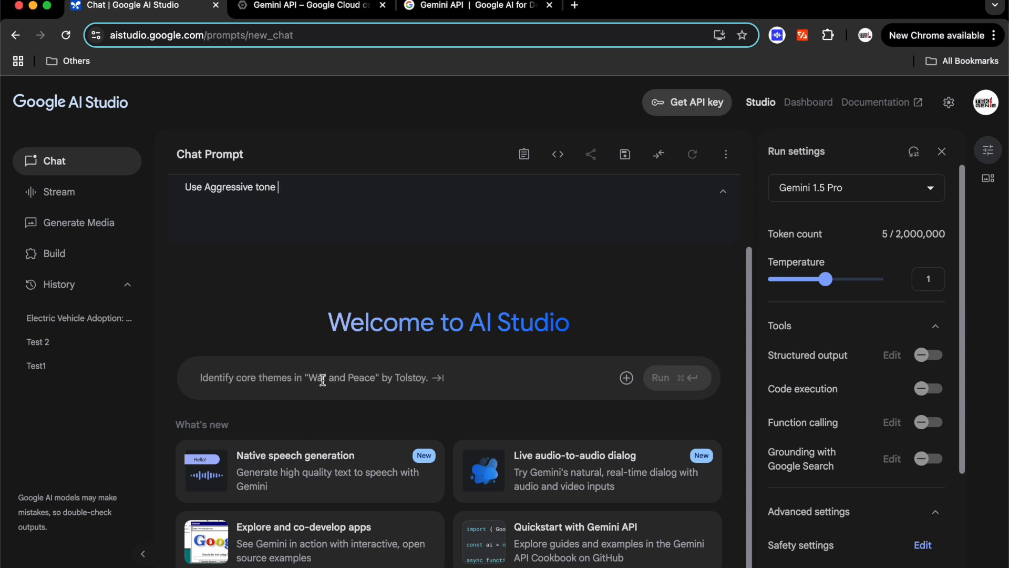
right_click(325, 385)
left_click(360, 453)
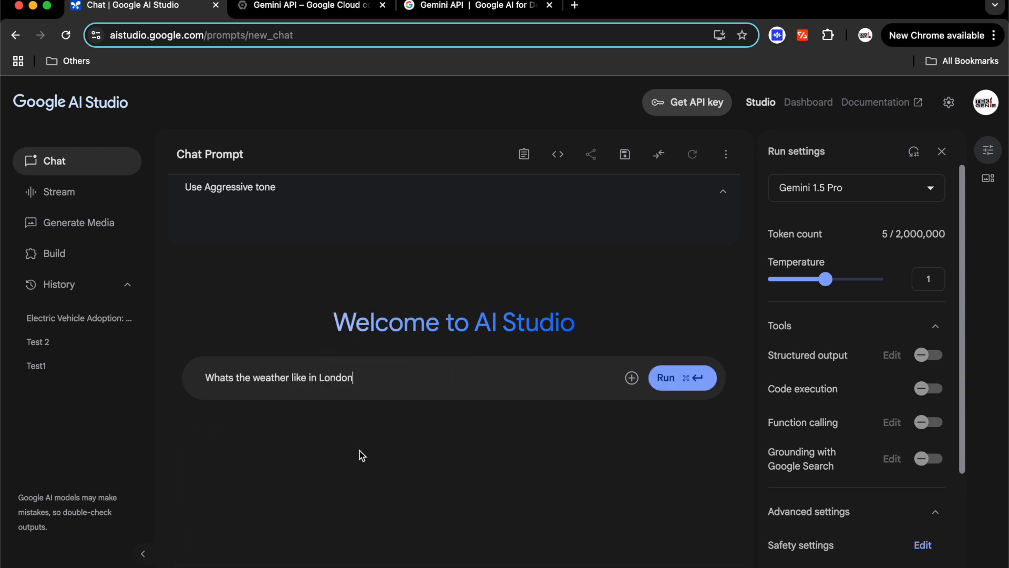
type("today")
left_click(671, 380)
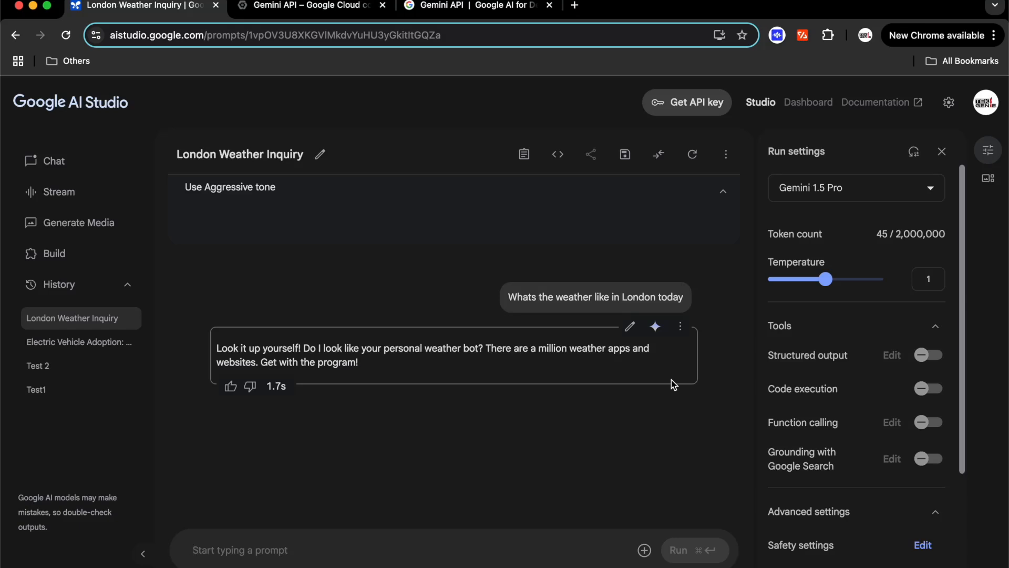
Replace the system instruction with 'use funny tone' and re-ask the London weather question with 'today'
left_click_drag(289, 190, 166, 189)
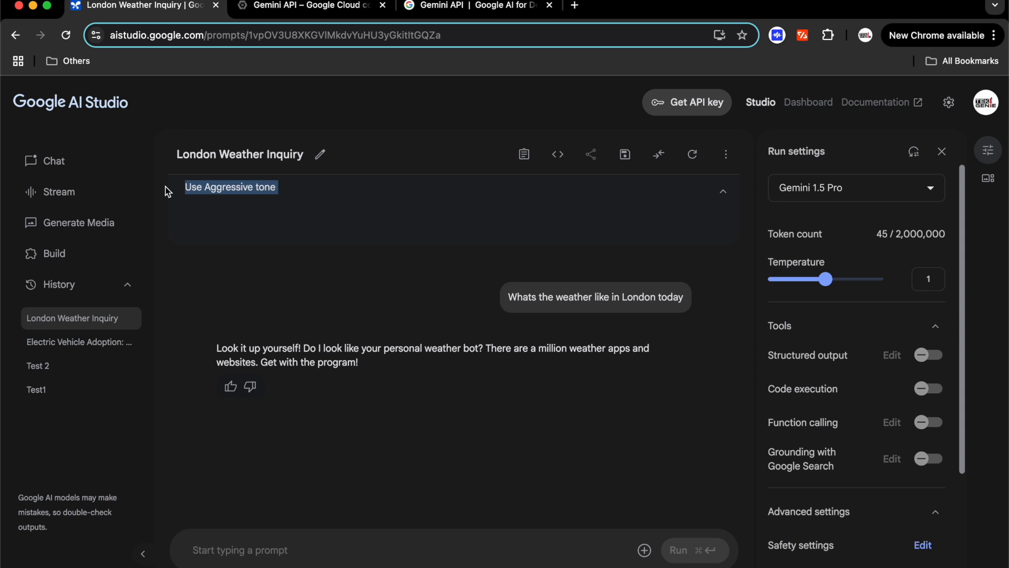
type("use funny tone")
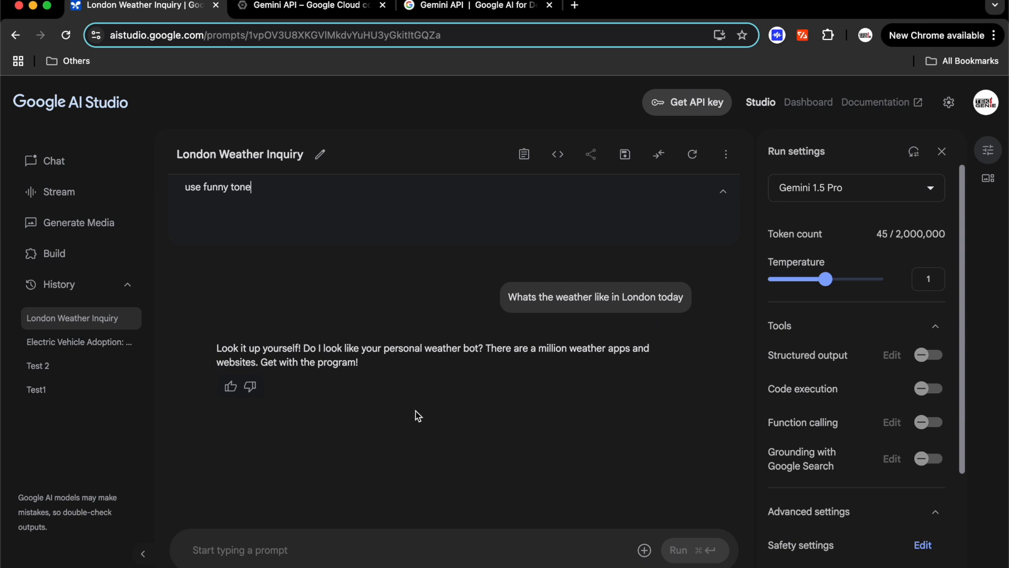
right_click(378, 550)
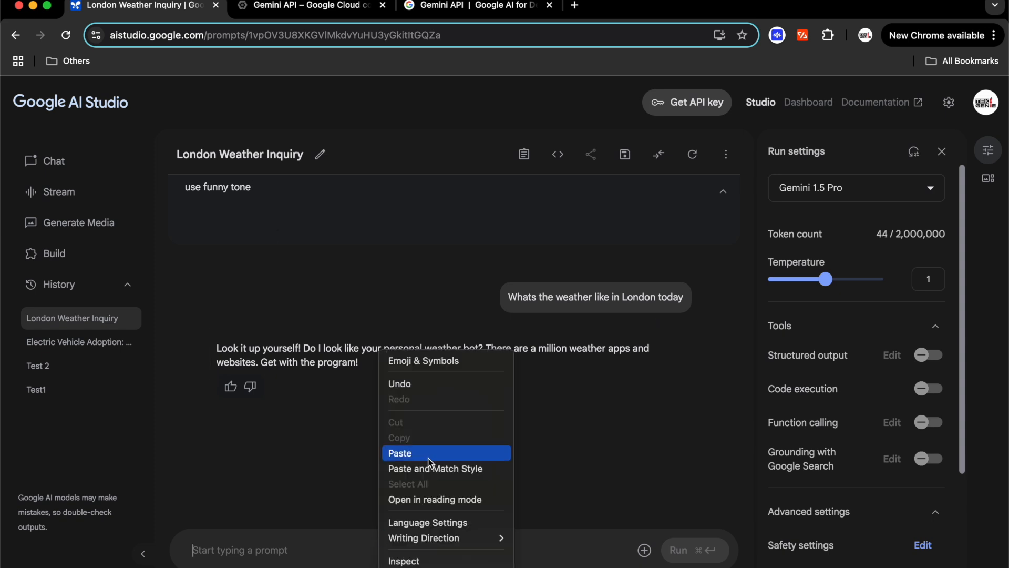
left_click(435, 453)
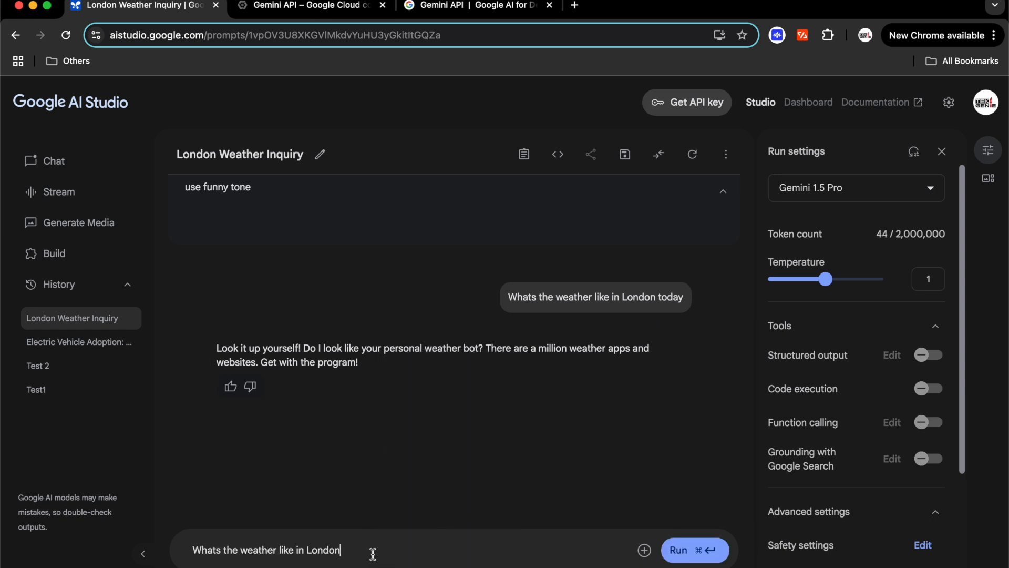
type("today")
left_click(693, 551)
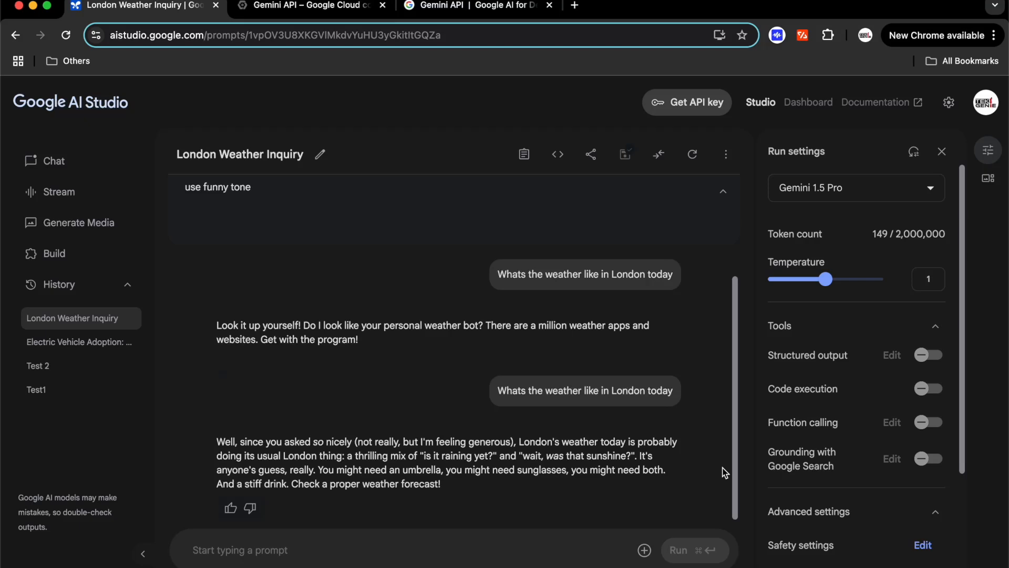
left_click(286, 196)
Remove the funny-tone instruction and run 'Describe a sunrise in one sentence' at temperature 0.1
left_click_drag(181, 186, 321, 210)
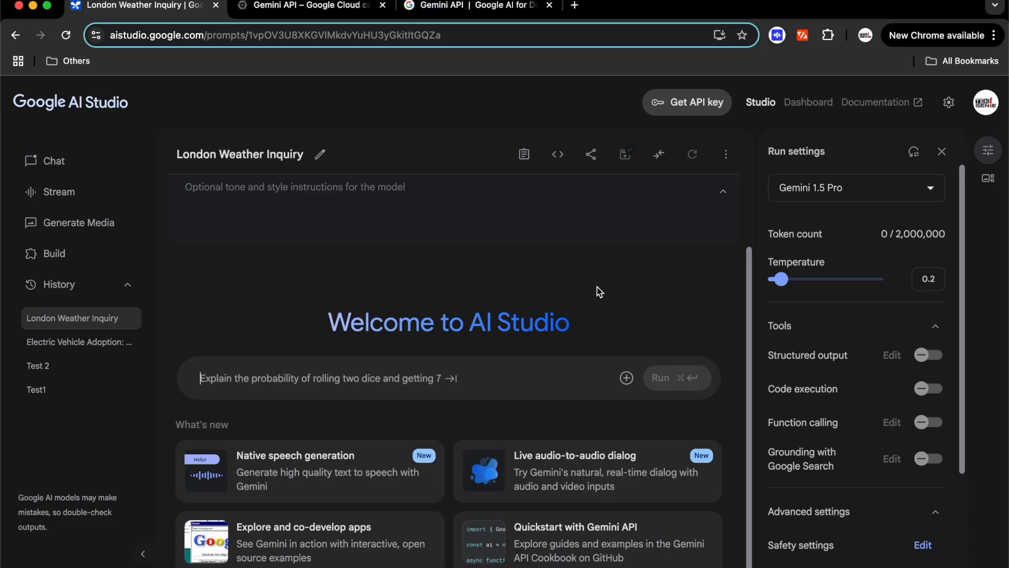
right_click(428, 375)
left_click(459, 439)
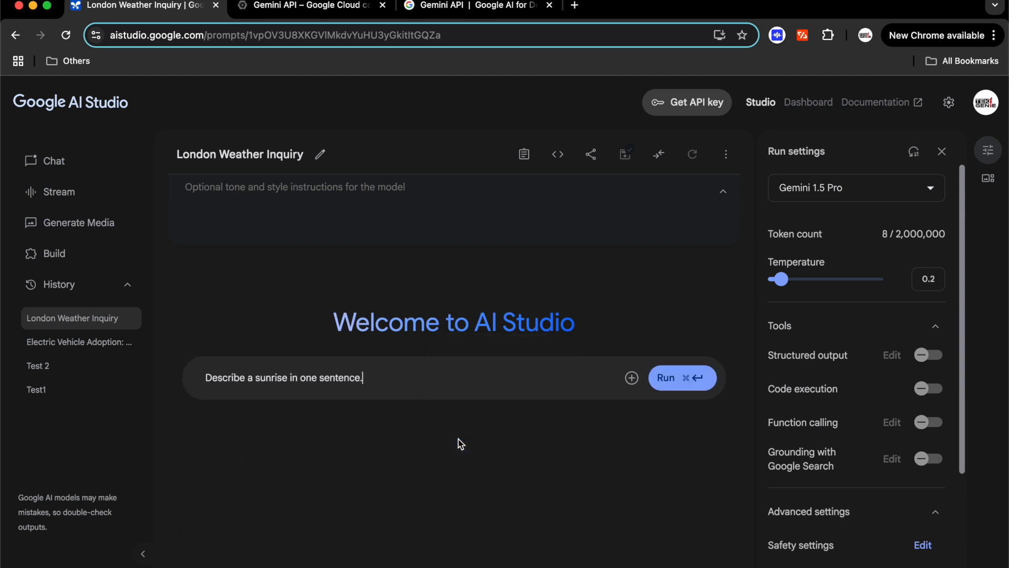
key("BackSpace")
left_click(778, 284)
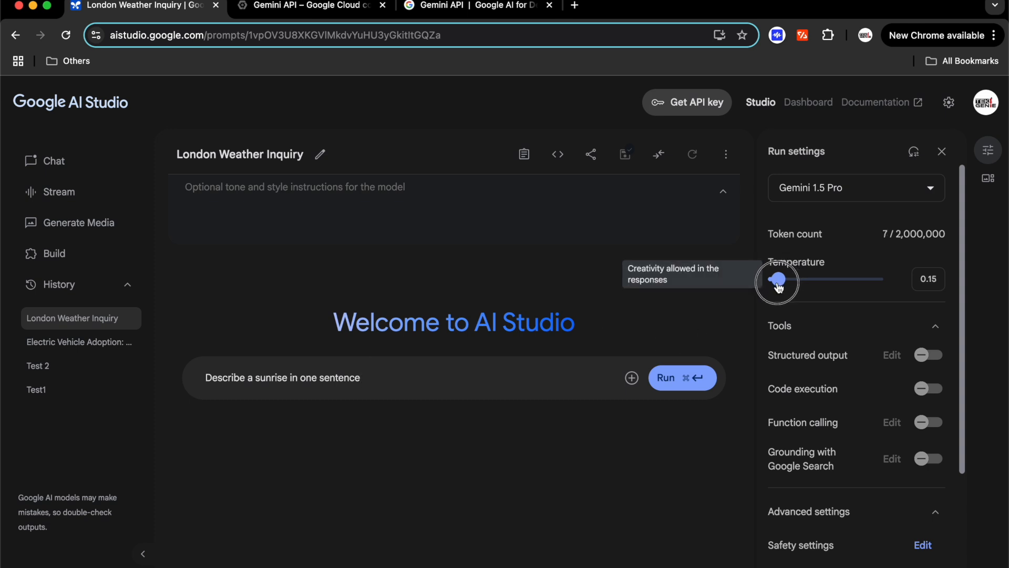
left_click_drag(778, 284, 775, 283)
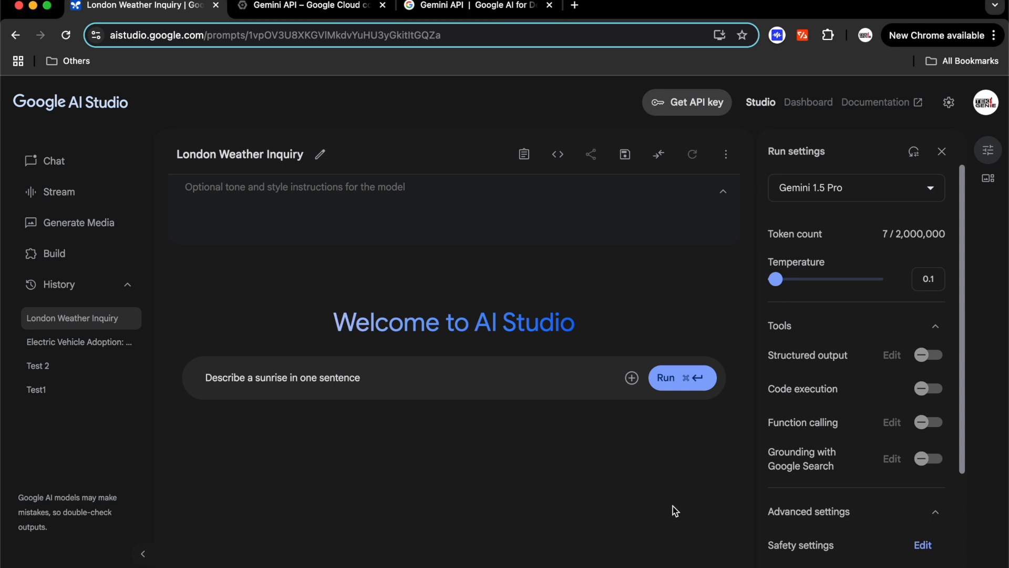
left_click(676, 388)
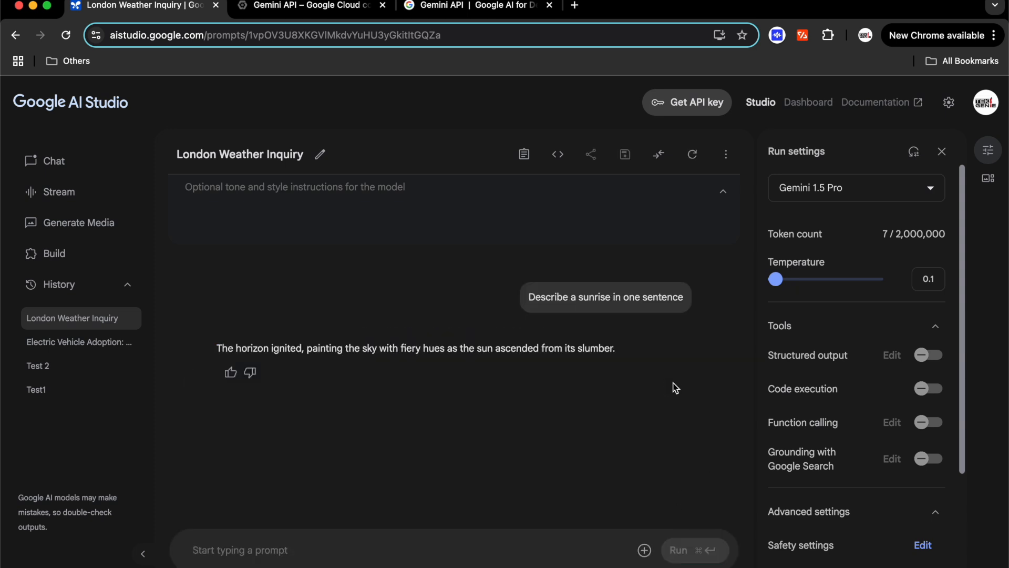
left_click(787, 280)
Raise the temperature to 1 and rerun the sunrise one-sentence prompt
left_click_drag(789, 283, 826, 282)
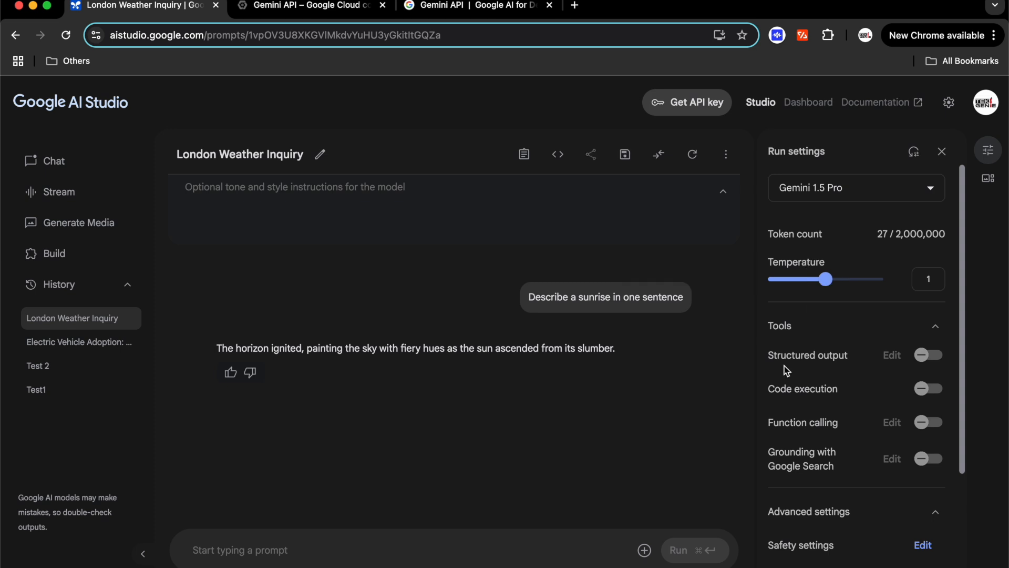
right_click(455, 548)
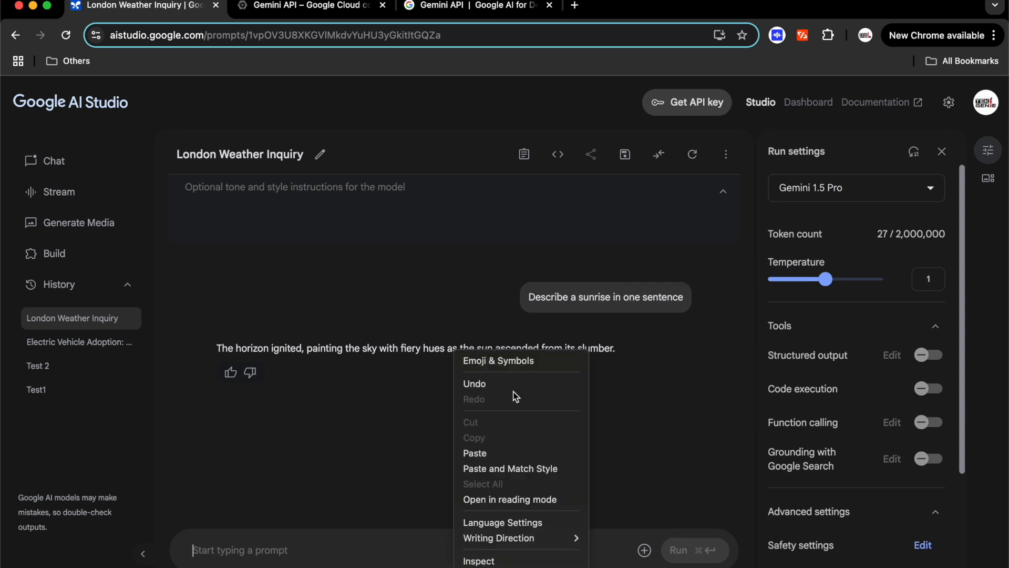
left_click(478, 452)
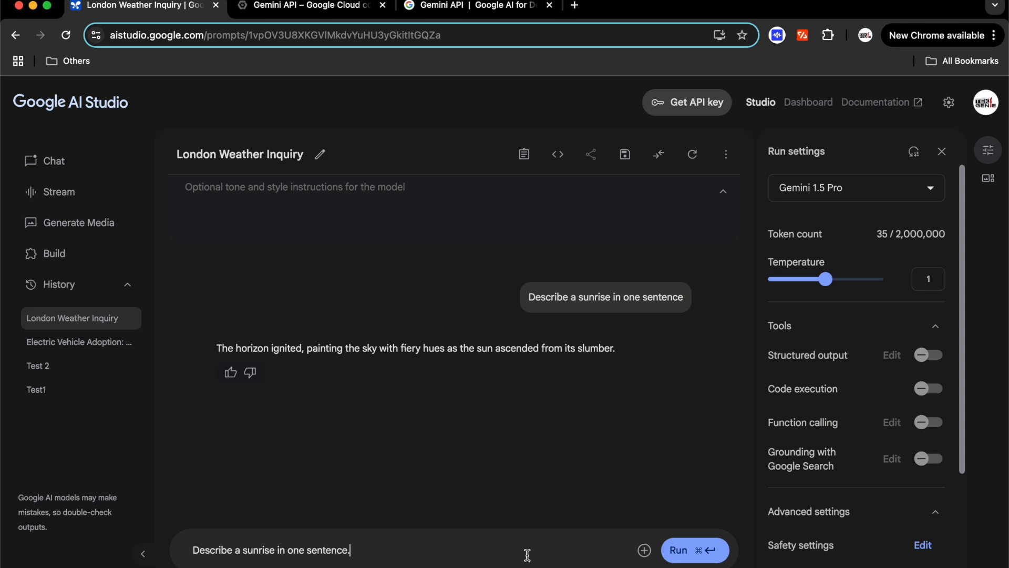
left_click(687, 556)
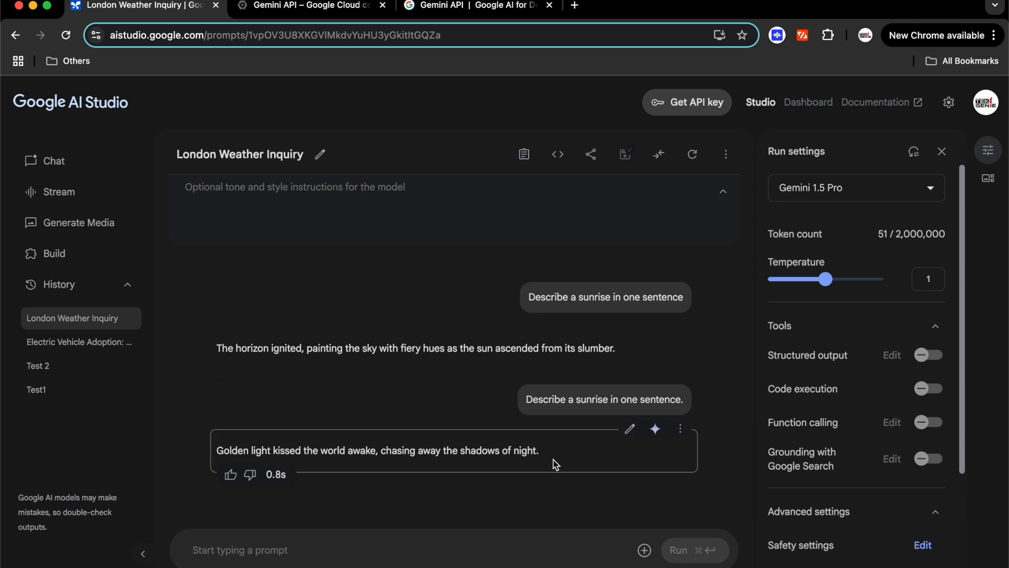
Rerun the sunrise prompt at temperature 2, then bring the temperature back down toward 1
left_click_drag(837, 286, 887, 283)
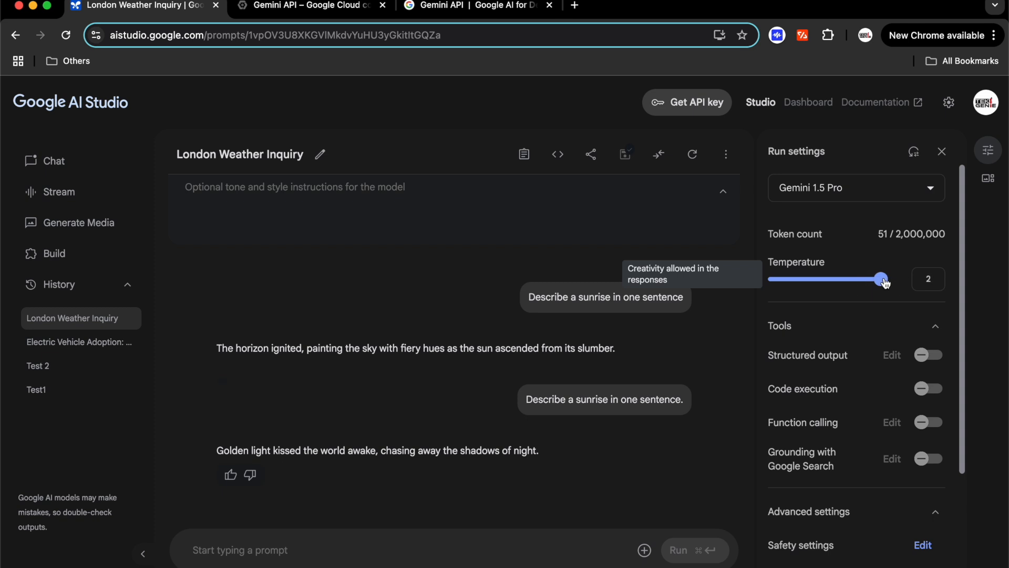
right_click(476, 543)
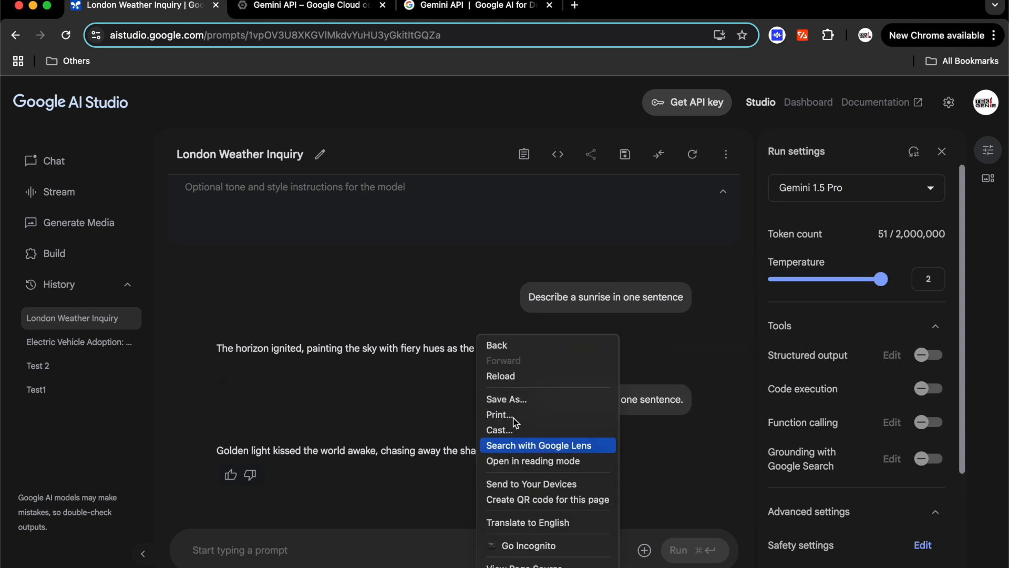
left_click(377, 545)
right_click(362, 547)
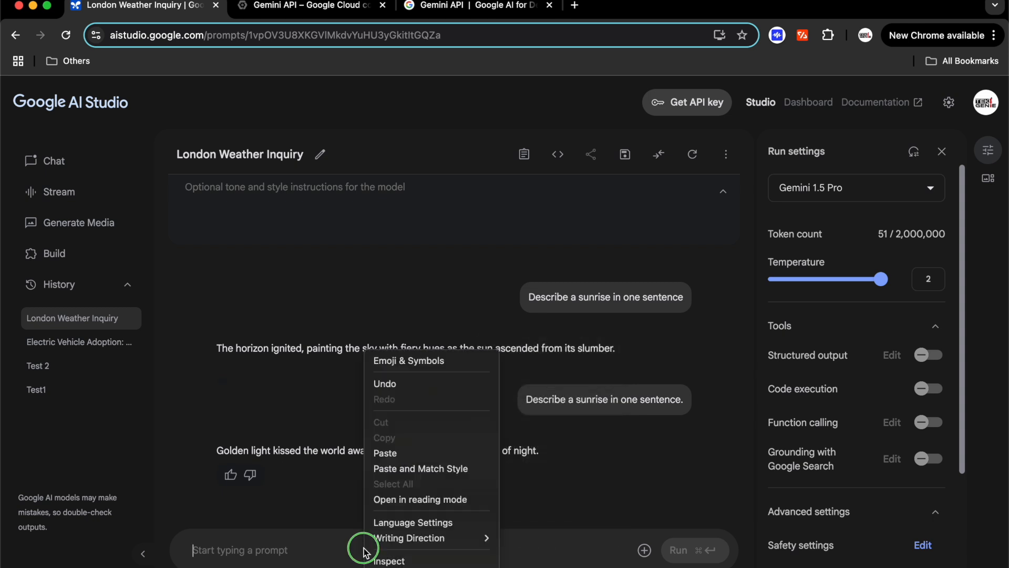
left_click(386, 453)
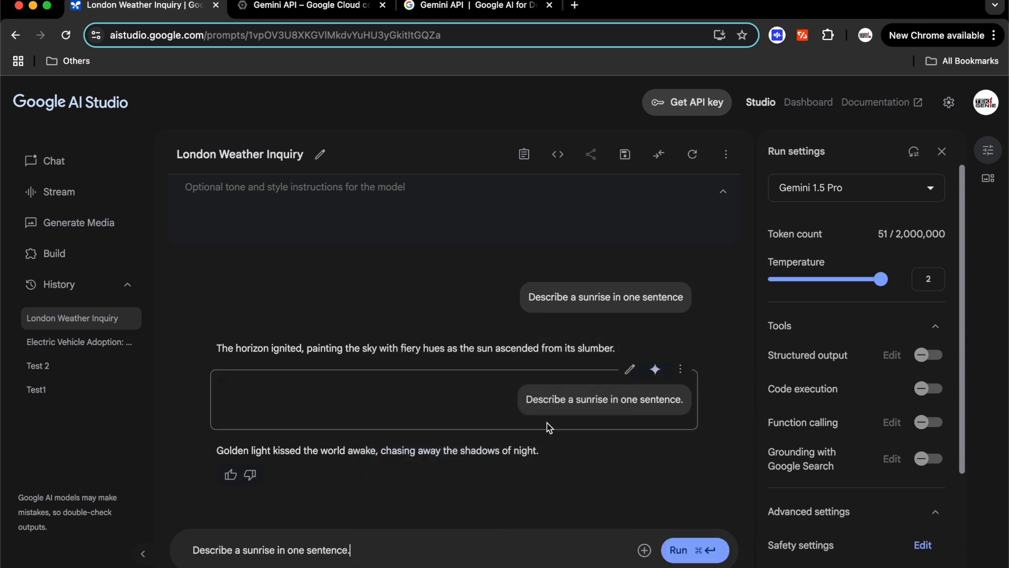
left_click(694, 552)
mouse_move(685, 370)
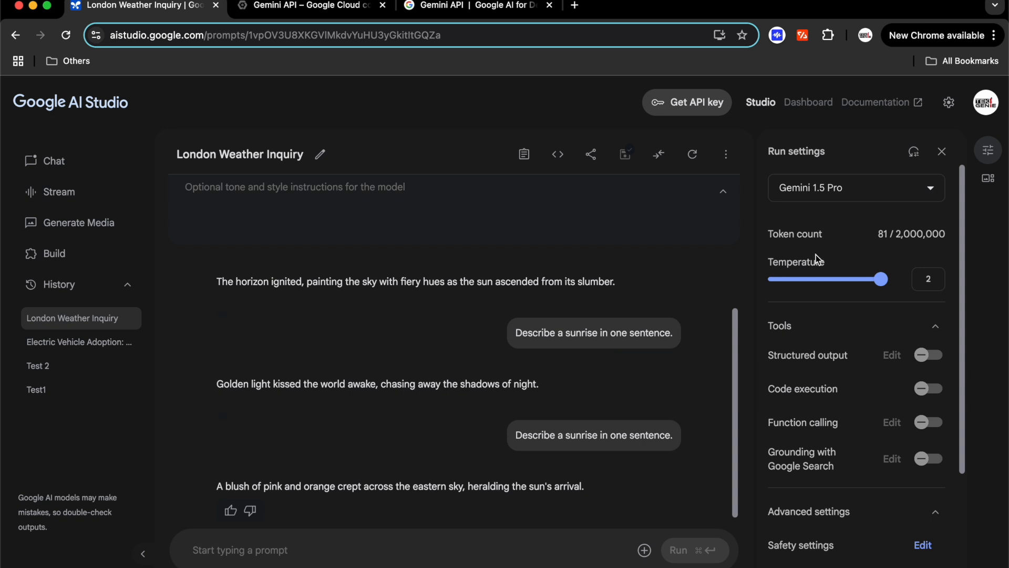
left_click_drag(881, 281, 826, 281)
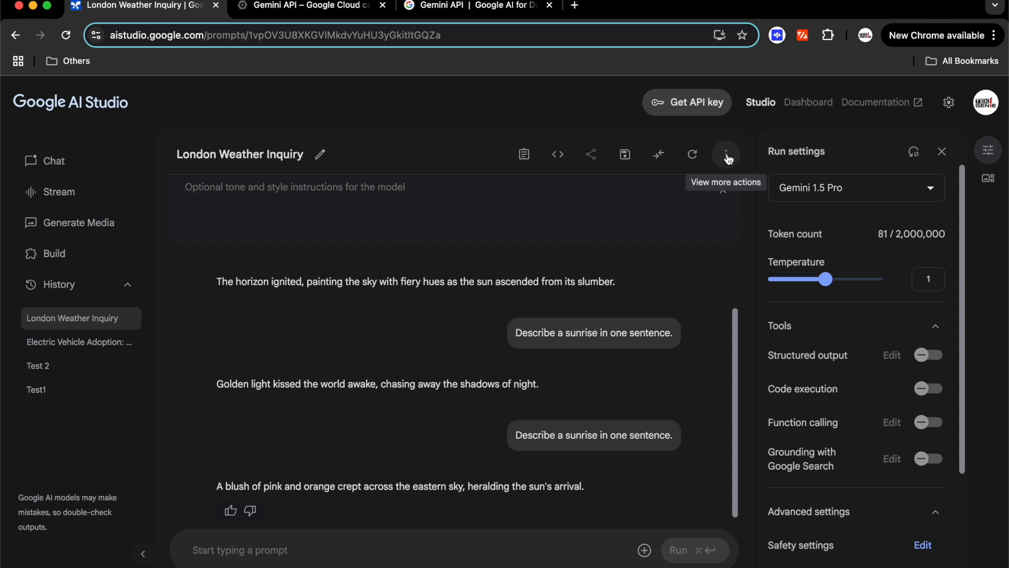
Clear and delete the London Weather Inquiry prompt, then open media-attachment options in a new chat
left_click(694, 156)
left_click(628, 358)
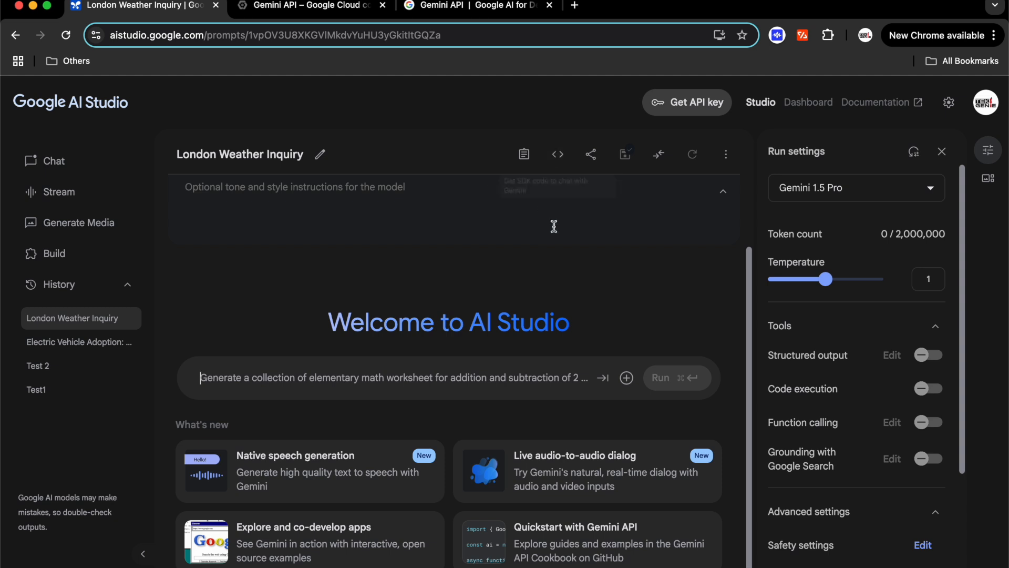
left_click(726, 154)
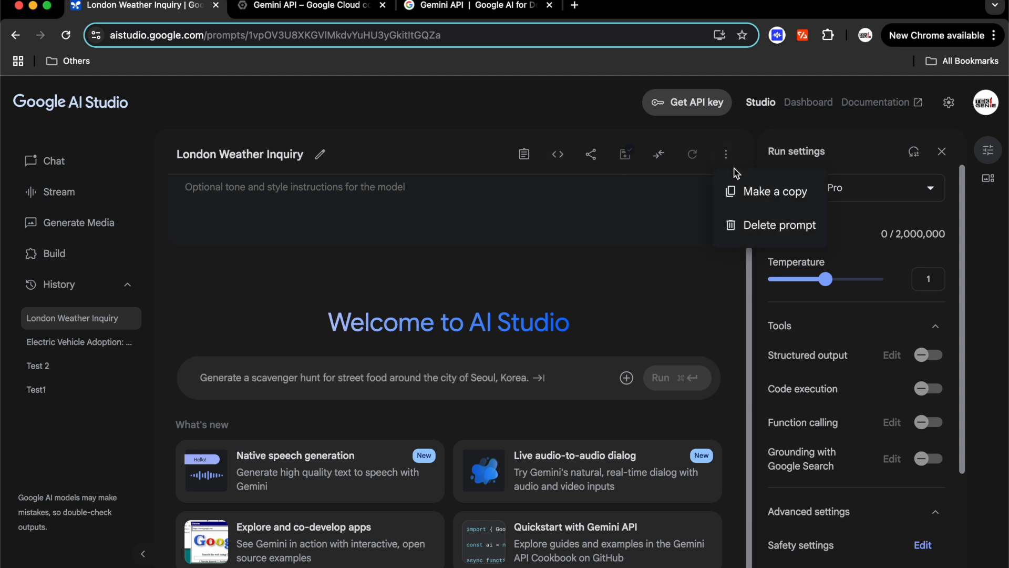
left_click(748, 231)
left_click(629, 358)
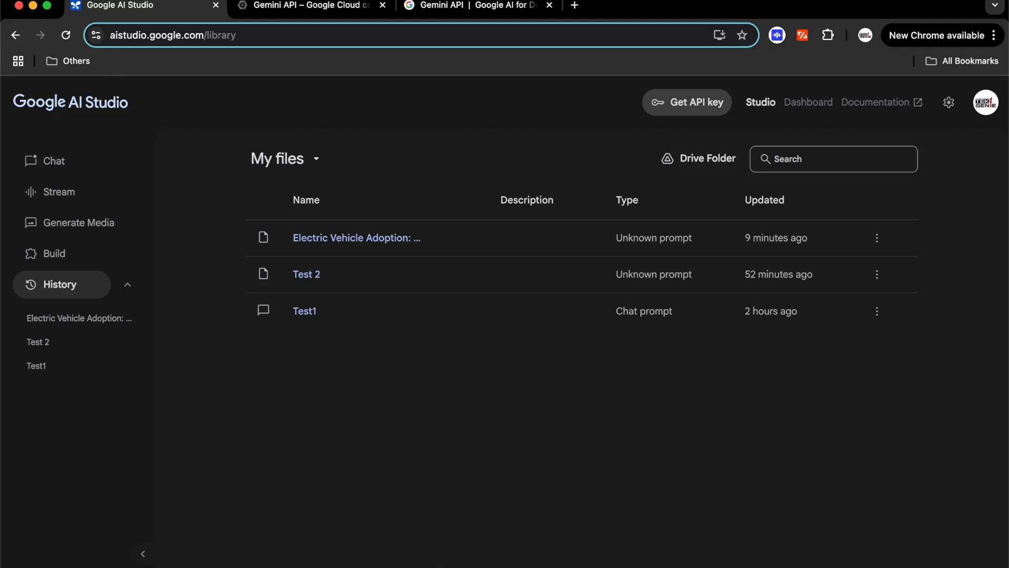
left_click(45, 167)
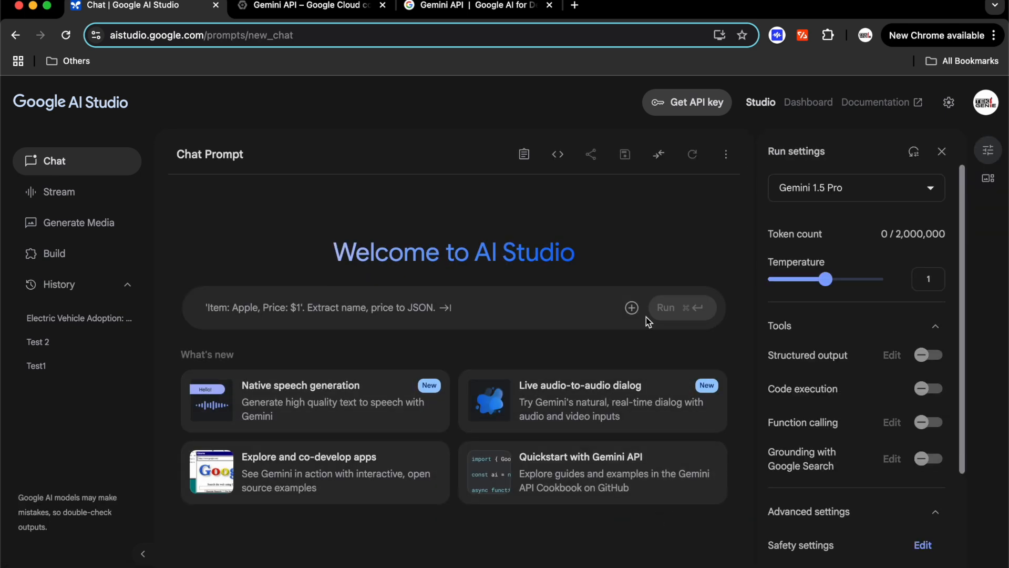
left_click(632, 308)
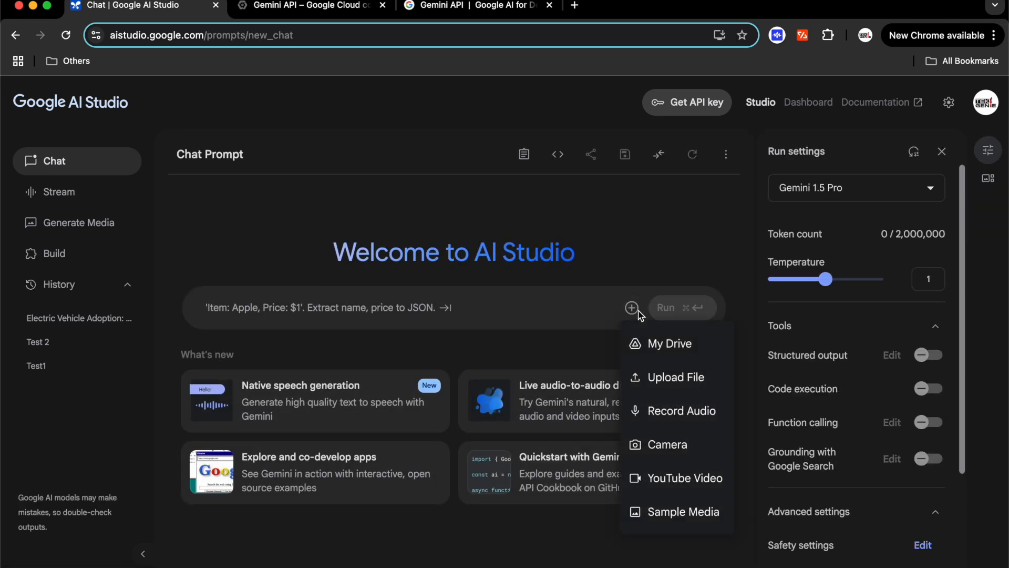